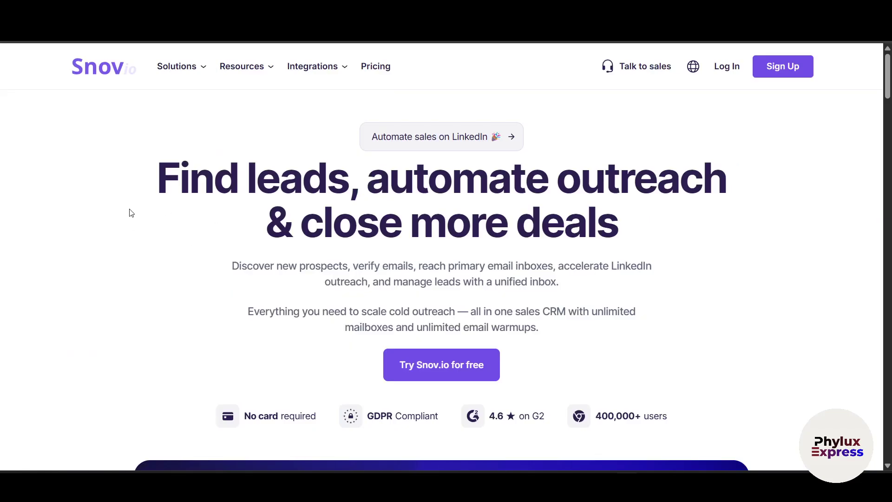
Step: Sign up for a Snov.io account with Google and submit the prefilled registration details
click(761, 70)
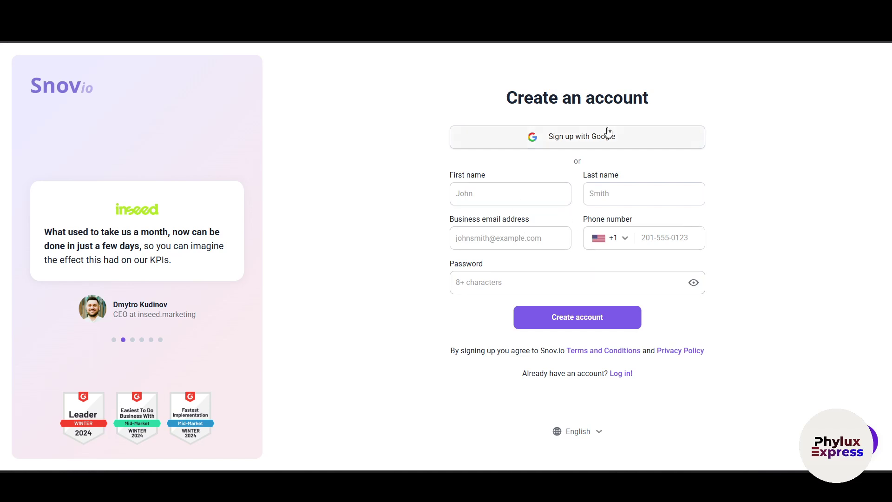
click(581, 140)
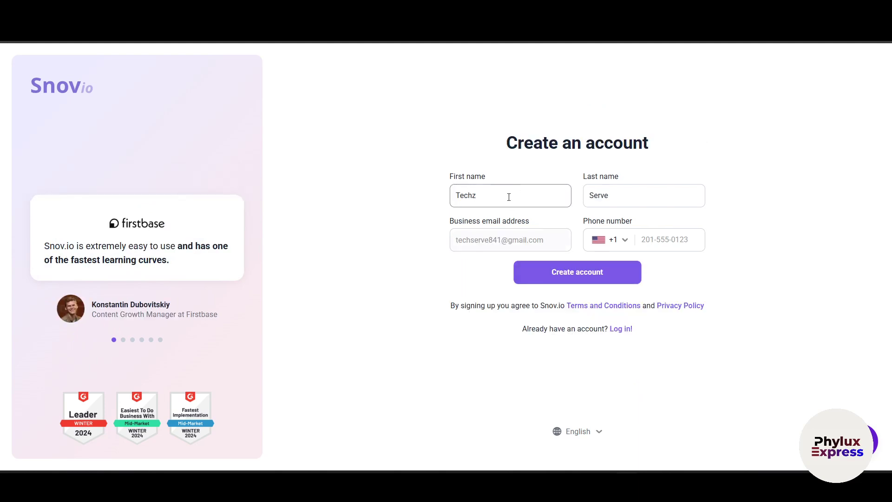
drag(430, 179, 747, 181)
drag(409, 230, 742, 224)
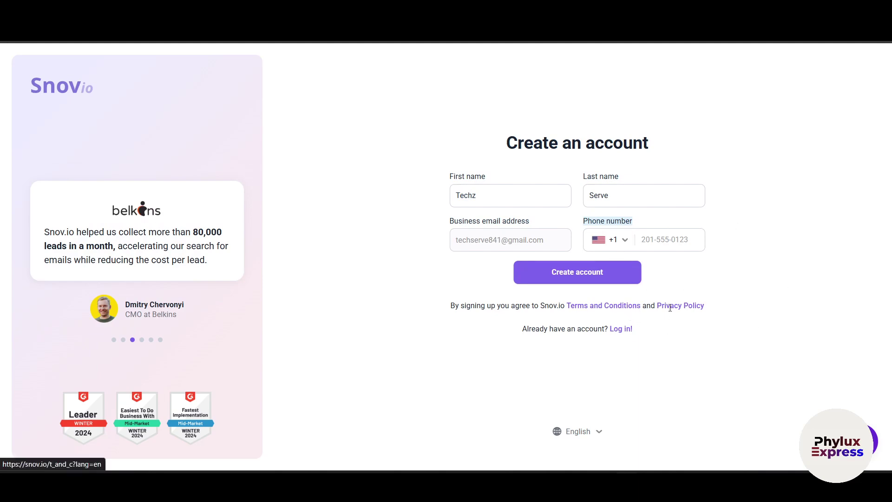
click(596, 283)
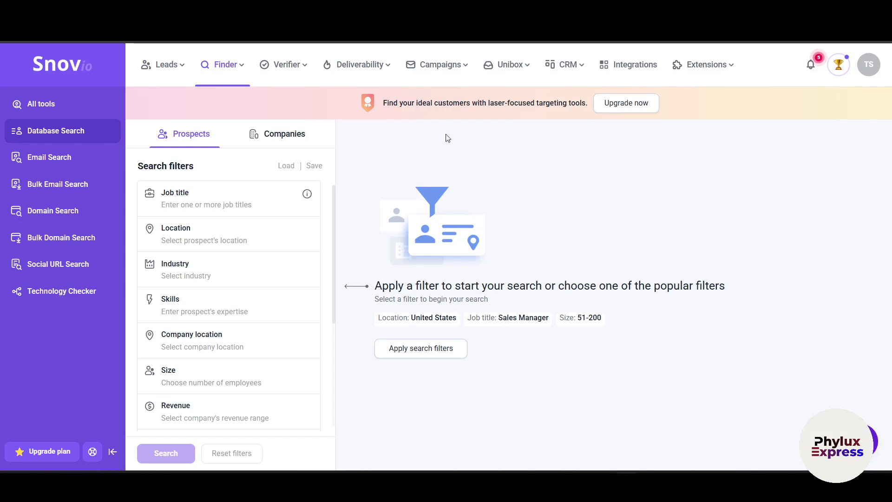
Step: Open the prospect list in the Leads section
mouse_move(275, 88)
mouse_move(185, 82)
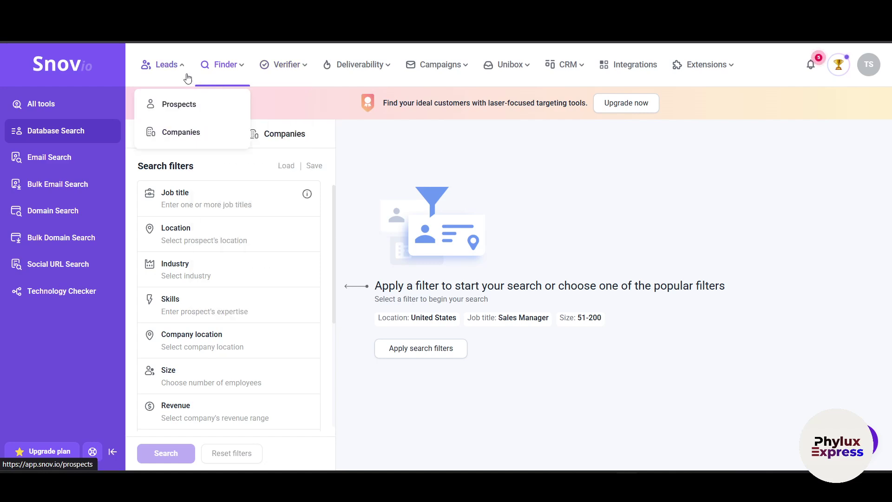
click(147, 69)
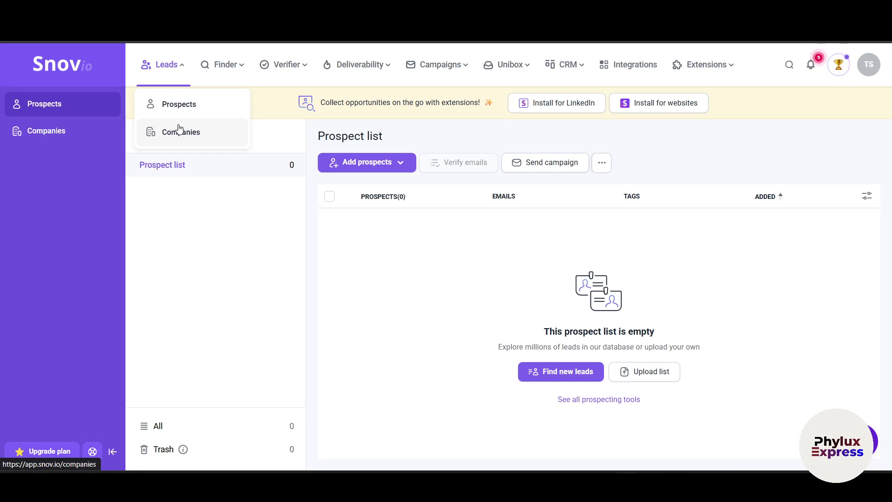
Step: Open the Finder's database search and review the available prospect search filters
mouse_move(219, 66)
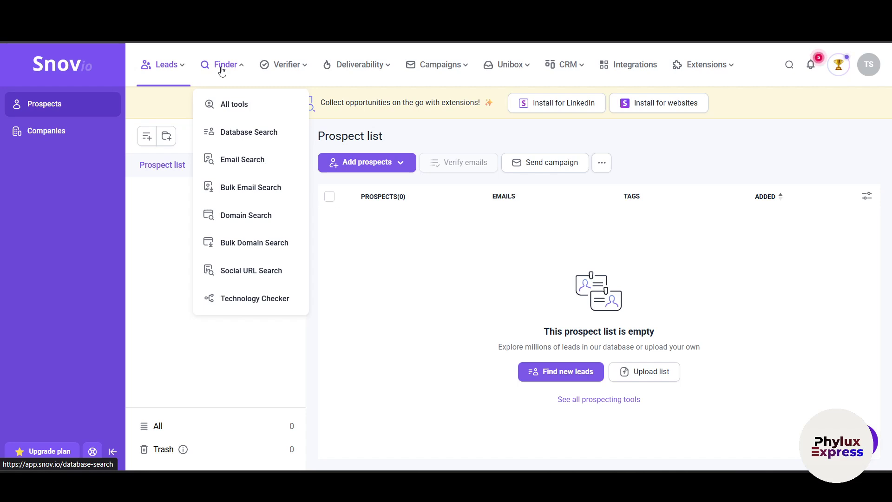
click(221, 70)
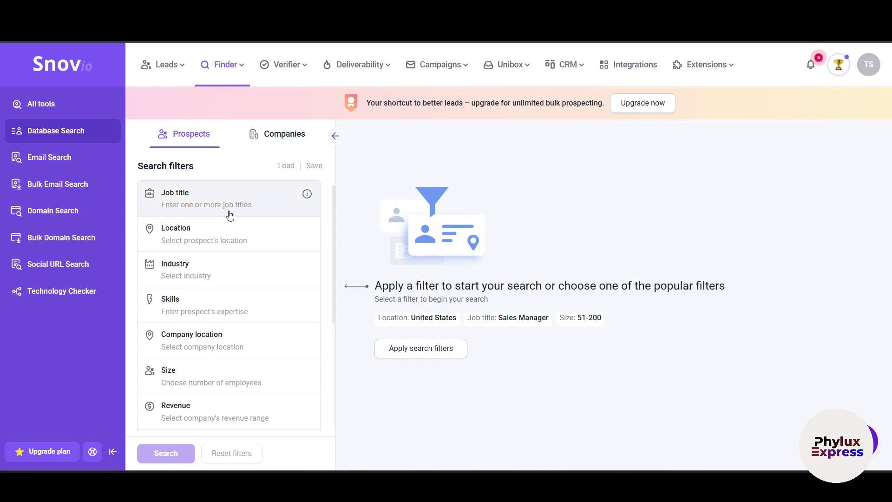
scroll(211, 238, down, 1)
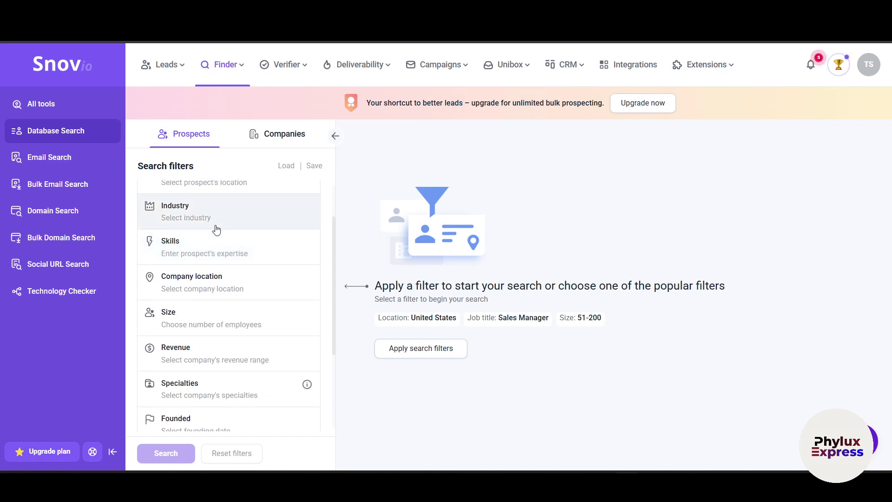
scroll(204, 260, down, 1)
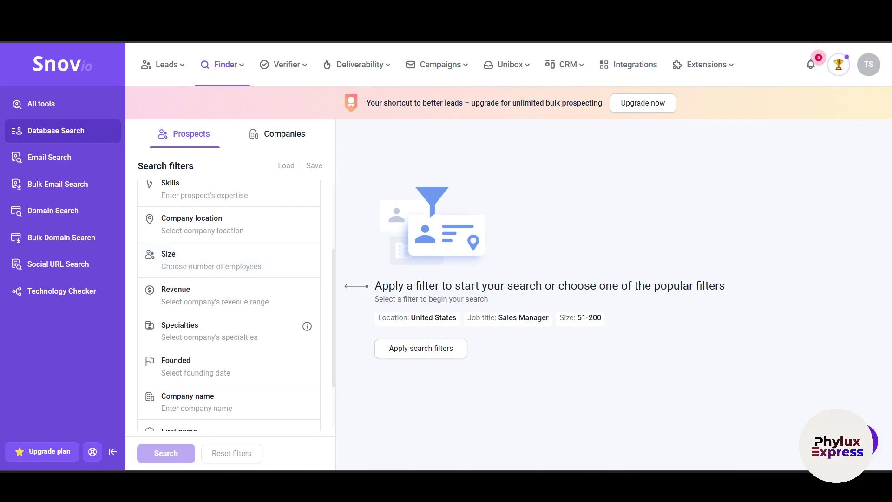
Step: View the single email verification page and the deliverability toolkit
mouse_move(266, 66)
click(293, 71)
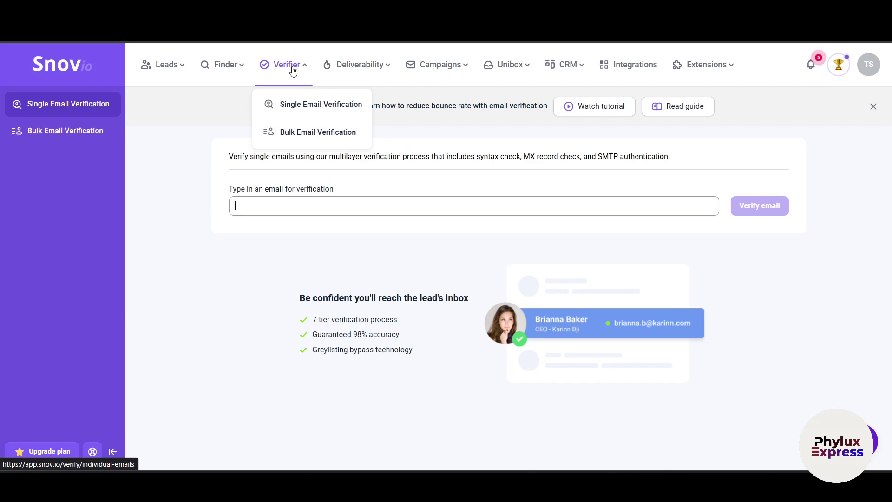
click(358, 66)
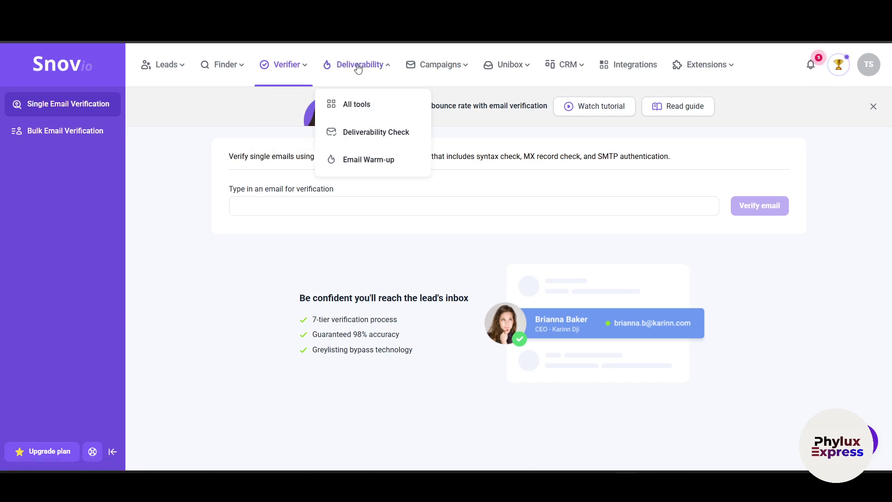
click(358, 66)
mouse_move(364, 68)
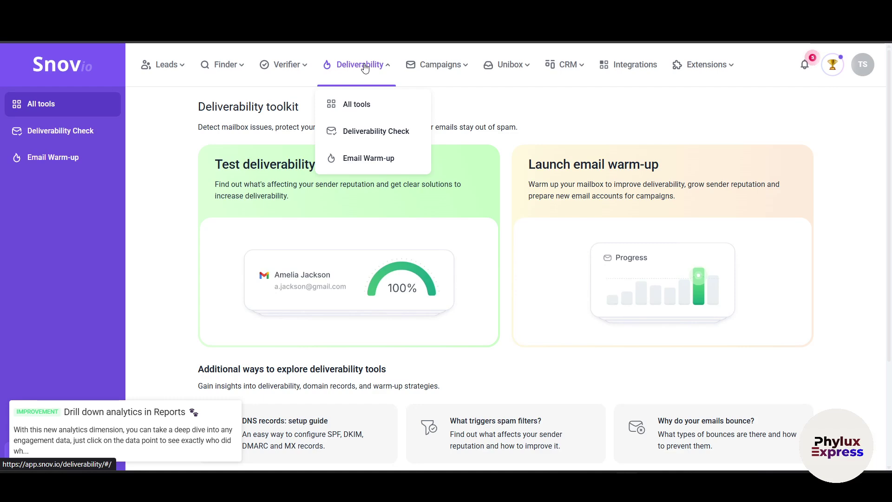
Step: Look through the Campaigns, Unibox and CRM sections
click(410, 62)
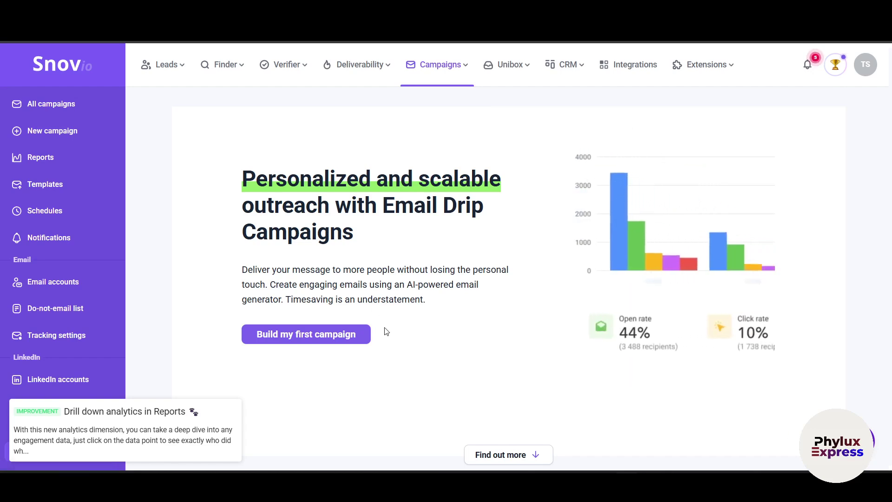
click(506, 71)
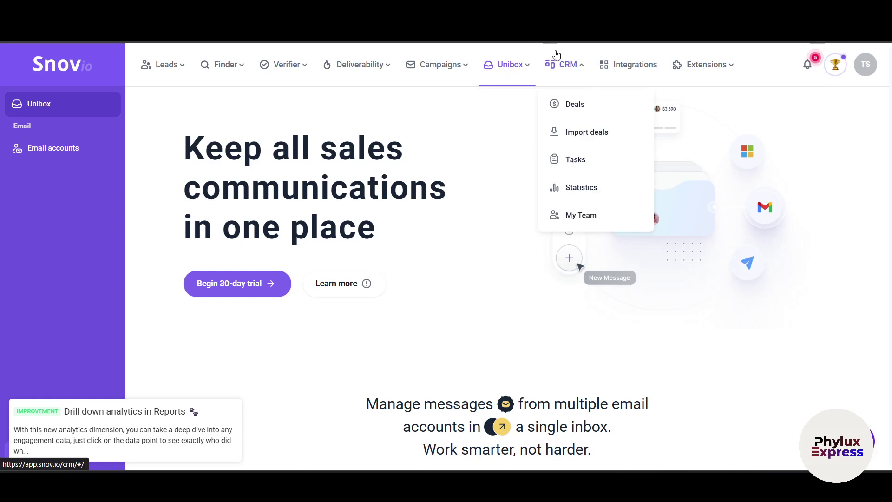
click(567, 73)
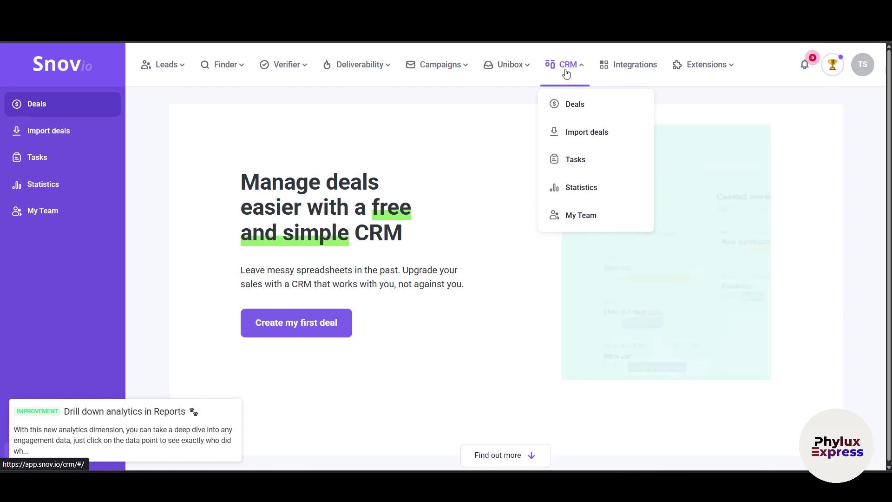
Step: Review the available integrations and browser extensions
click(624, 75)
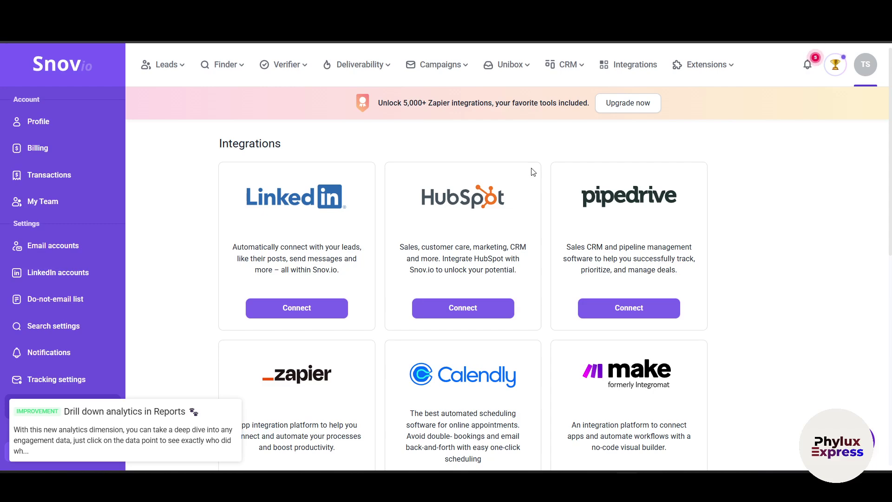
click(681, 69)
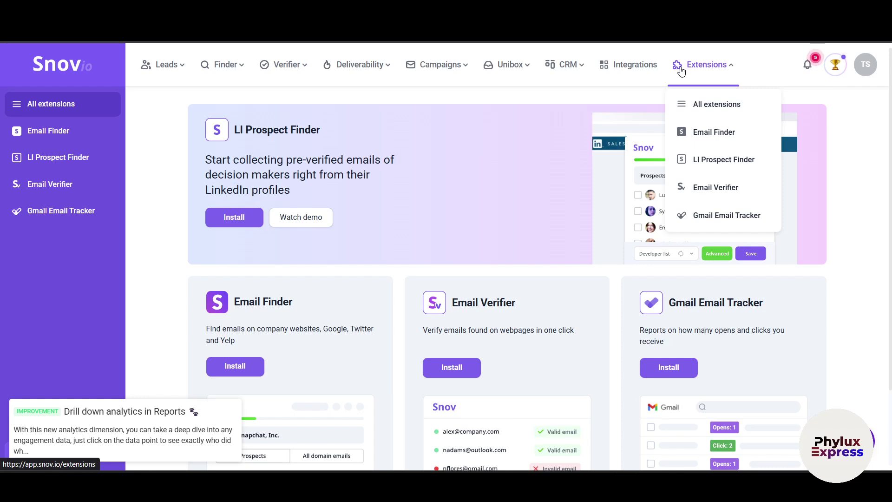
scroll(239, 231, down, 2)
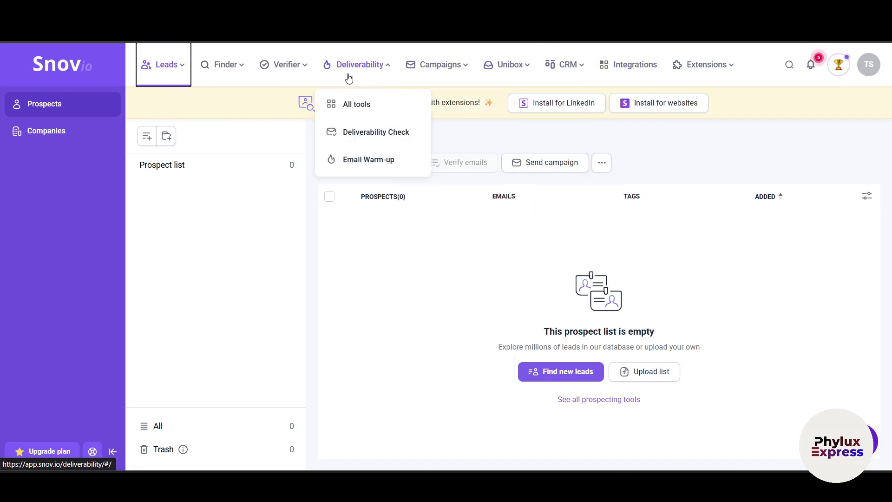
mouse_move(383, 70)
mouse_move(418, 67)
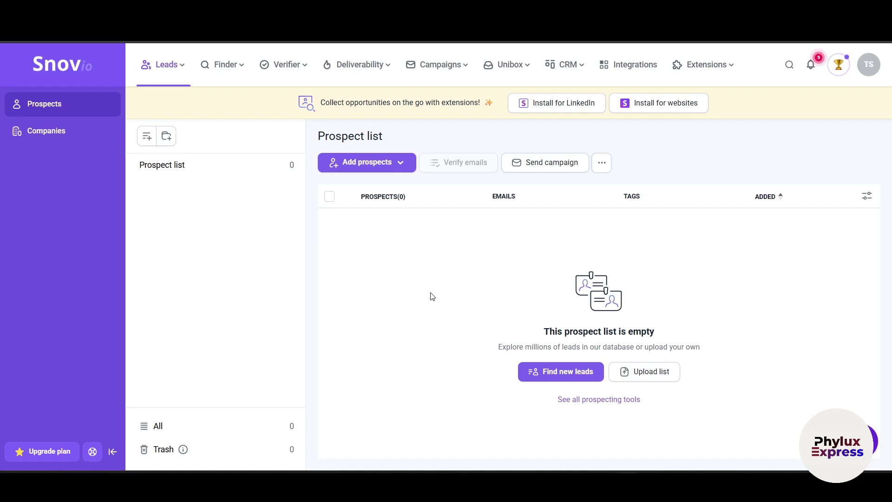
Step: Search the web for "snov.io extention" in a new tab and open the install page from the Email Finder Extension site
key(ctrl+t)
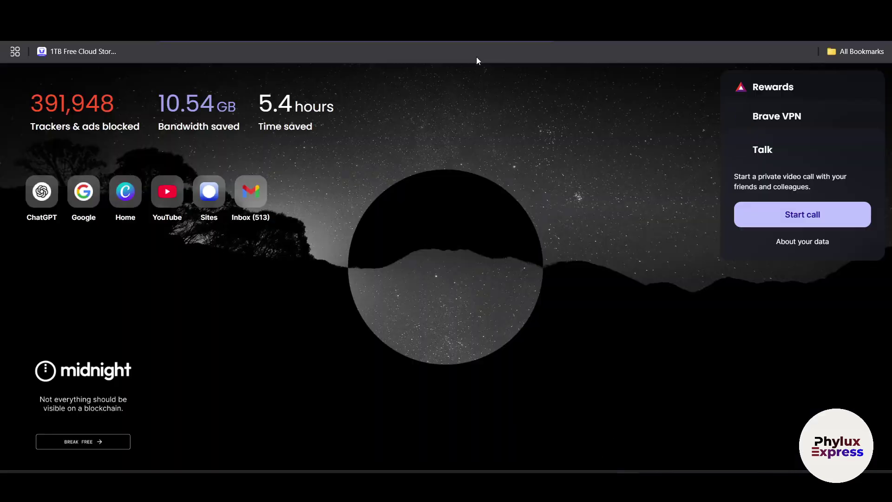
text(snov.io)
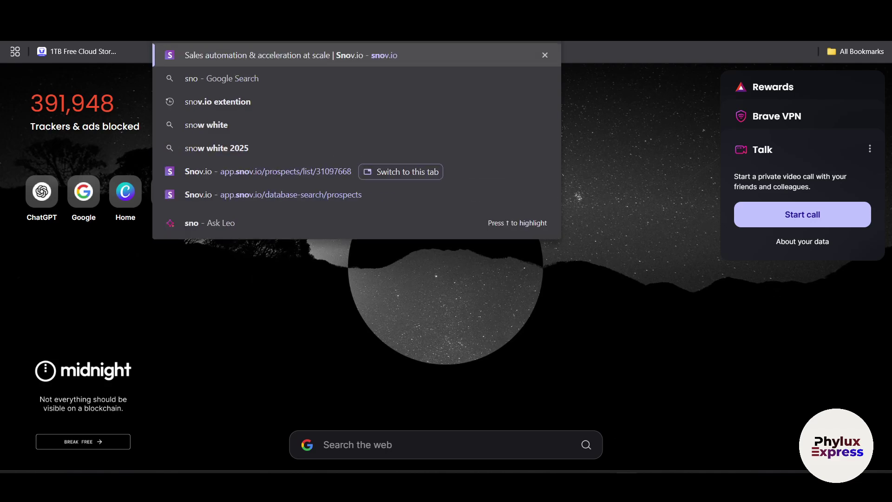
click(365, 93)
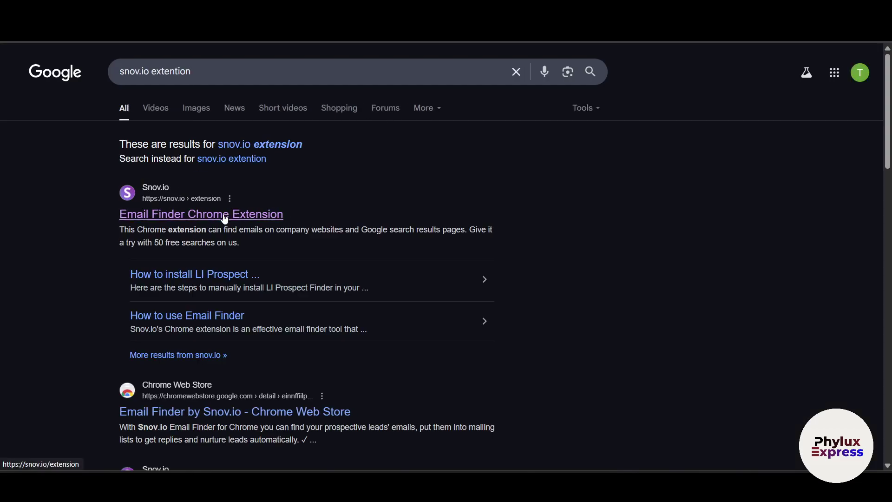
click(250, 219)
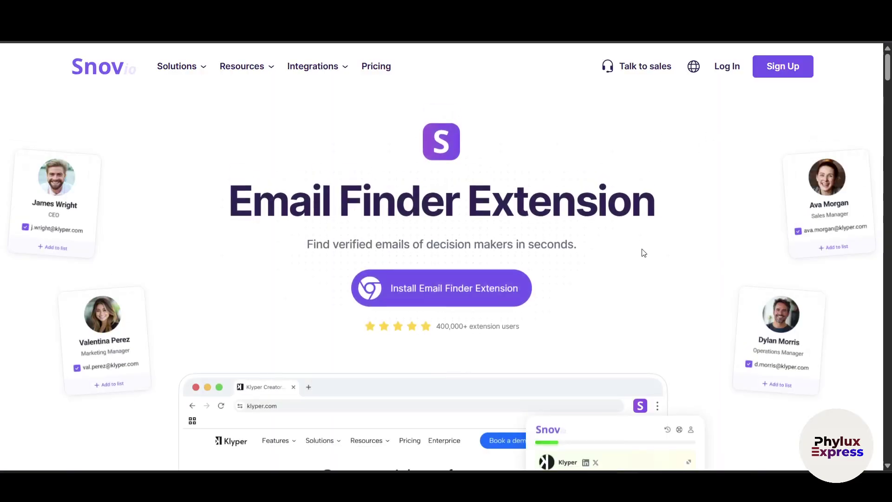
click(474, 295)
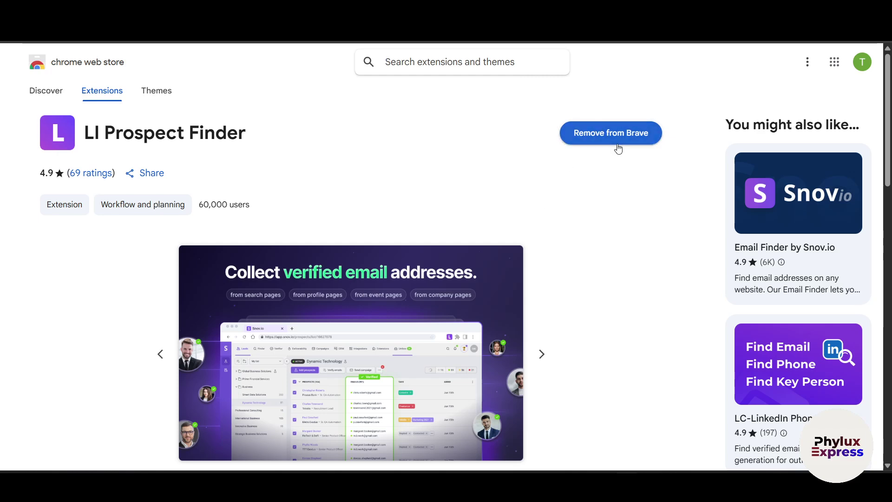
Step: Examine the bonus tasks and academy section on the Snov.io welcome page
text(zz)
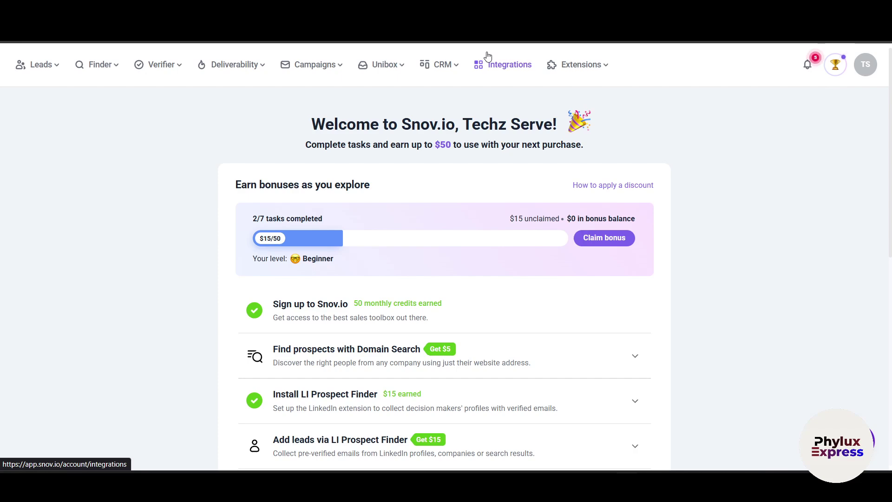
scroll(488, 56, down, 8)
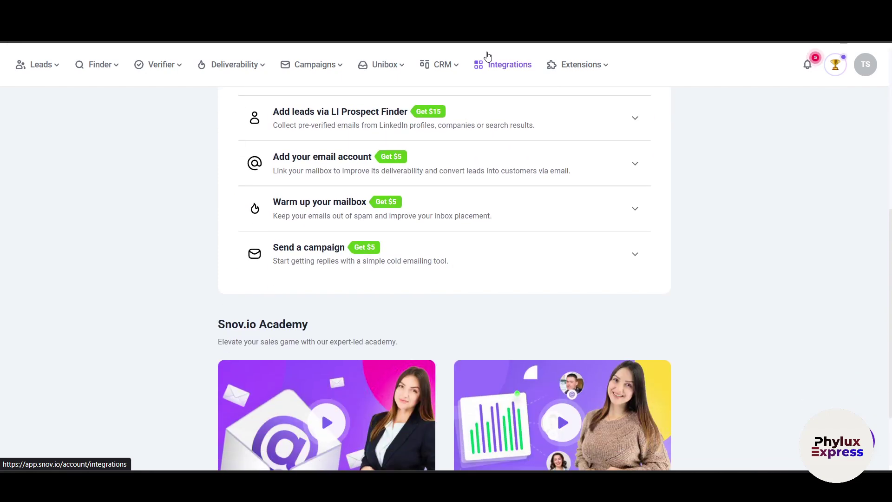
scroll(488, 56, down, 1)
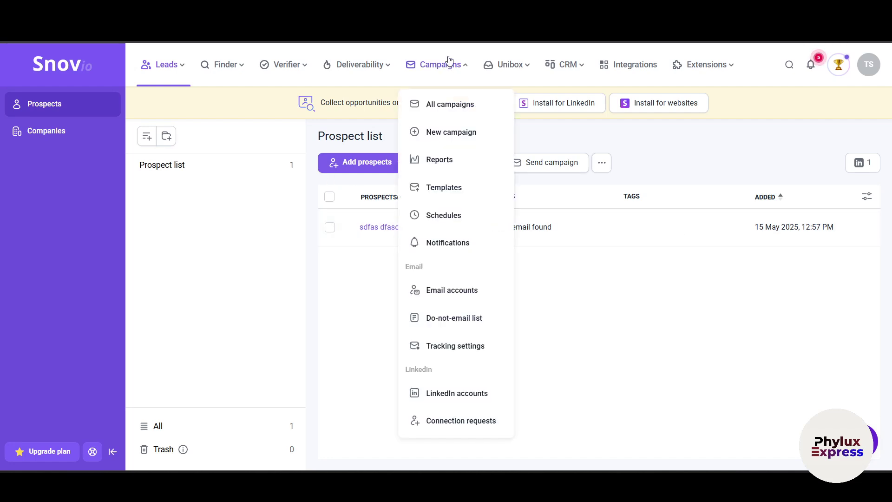
Step: Start building a new email campaign and choose to create it from a template
mouse_move(443, 66)
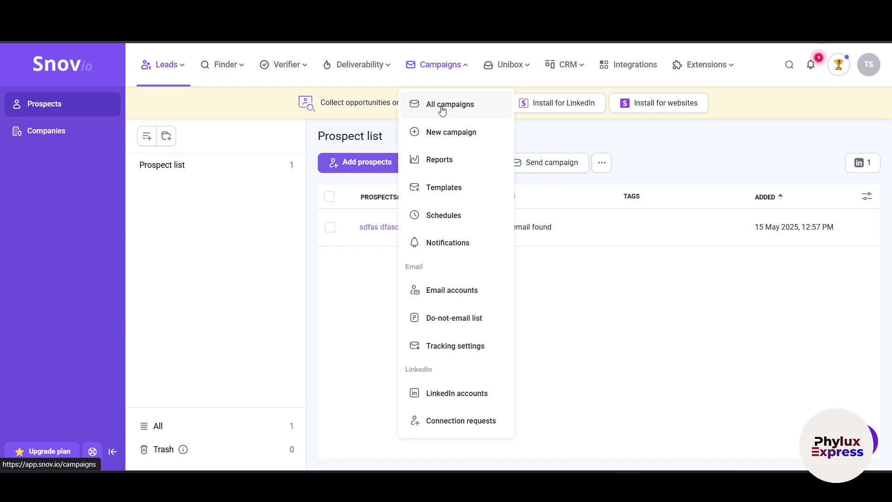
click(461, 141)
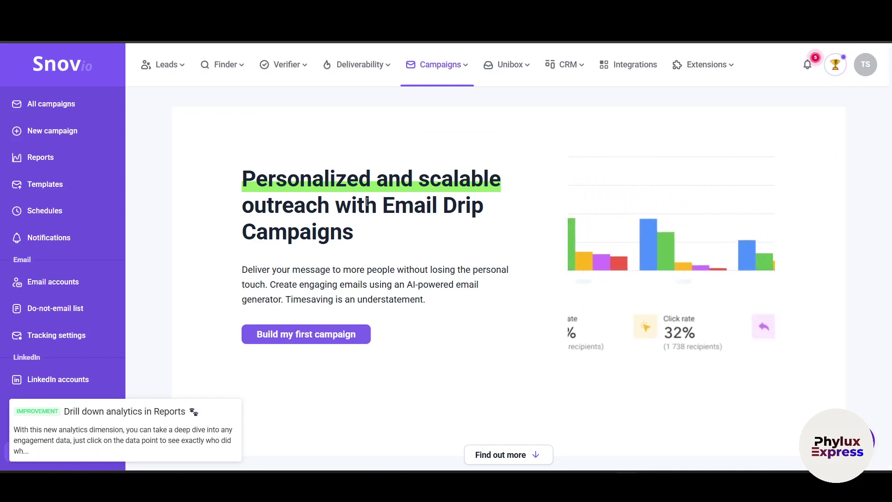
click(333, 342)
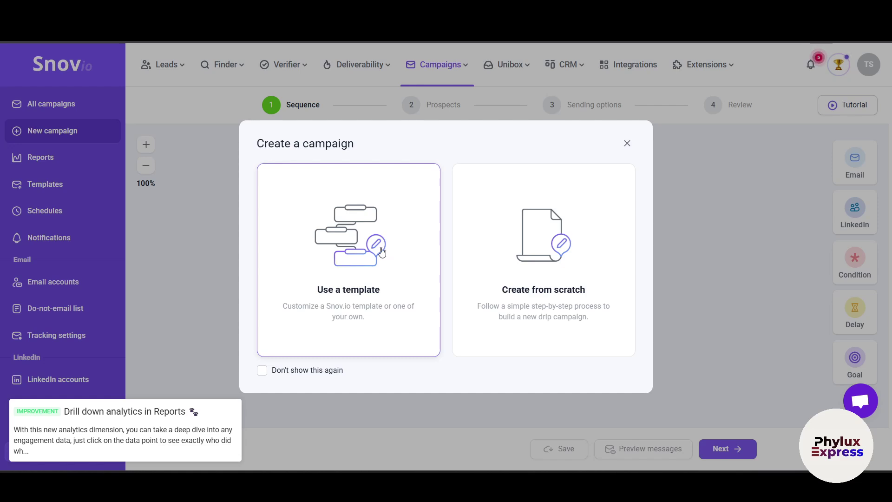
click(334, 257)
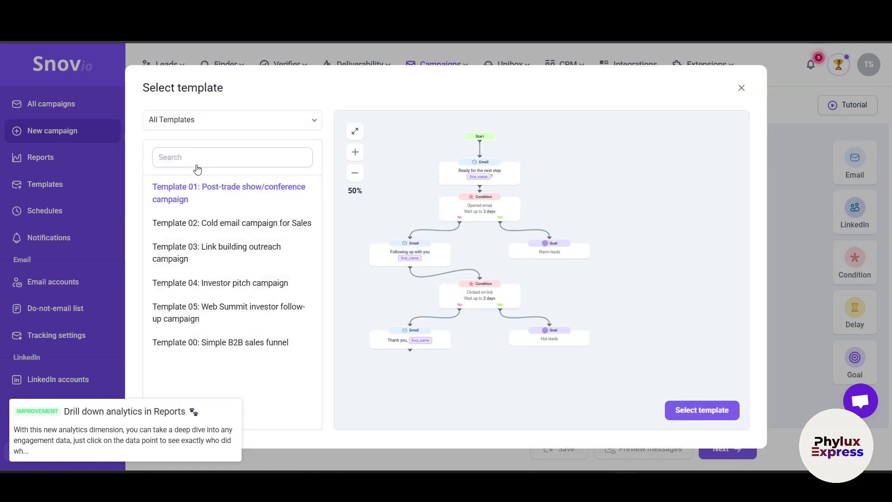
Step: Load Template 02: Cold email campaign for Sales into the campaign builder and dismiss the introductory tips
click(222, 124)
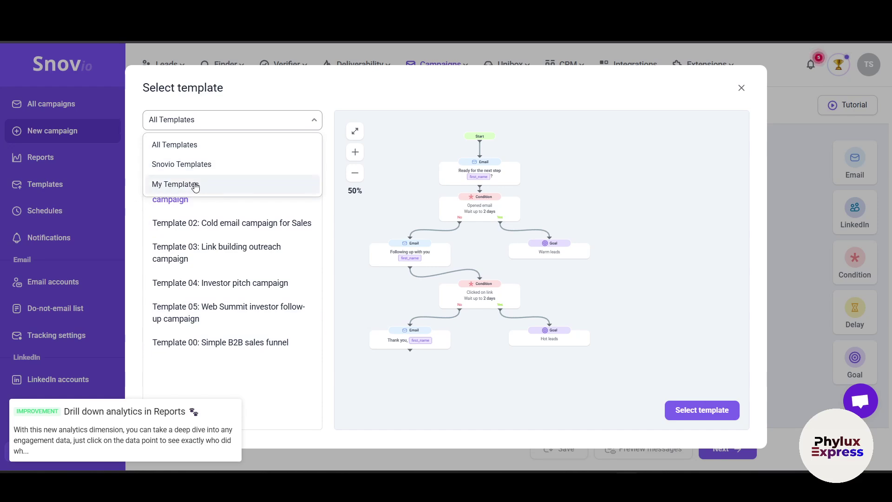
click(195, 334)
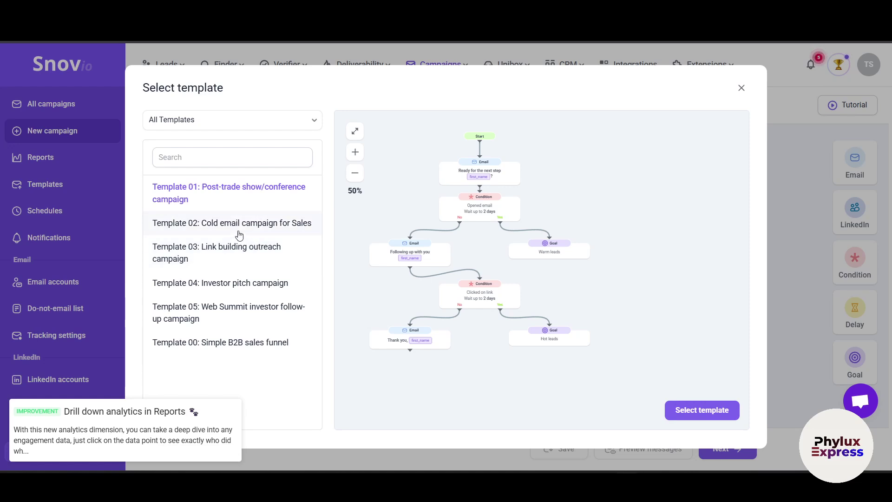
click(292, 223)
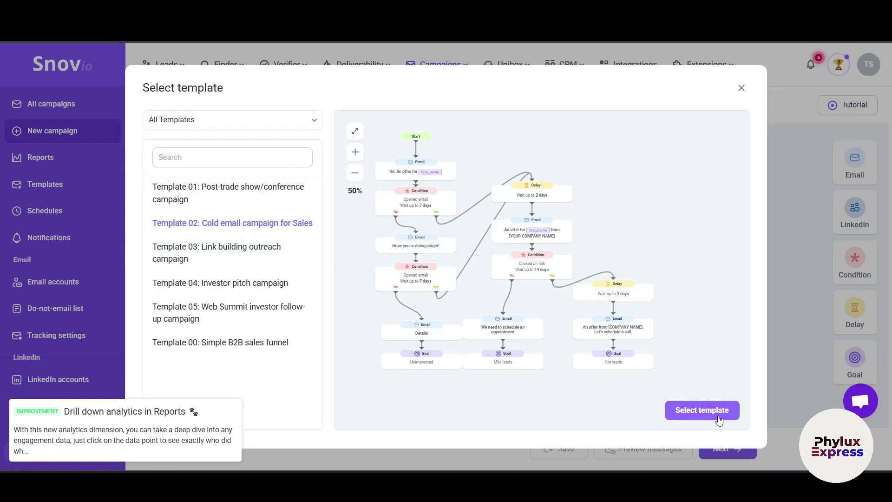
click(718, 411)
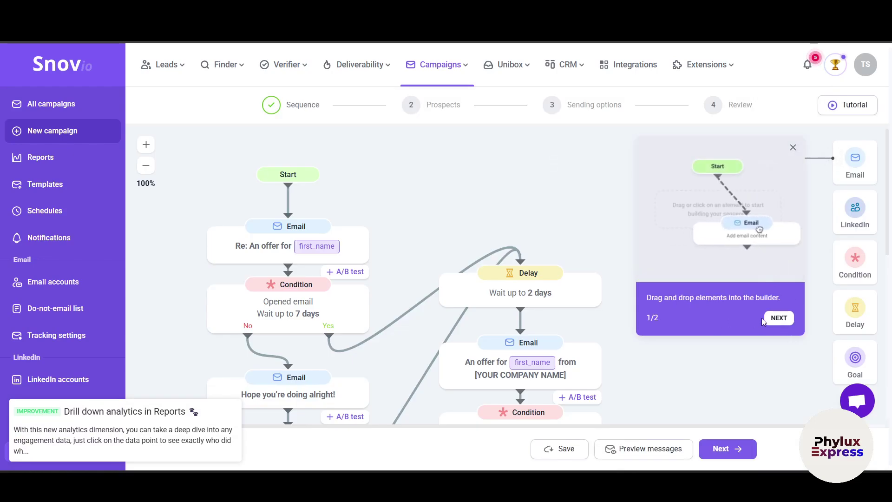
click(778, 319)
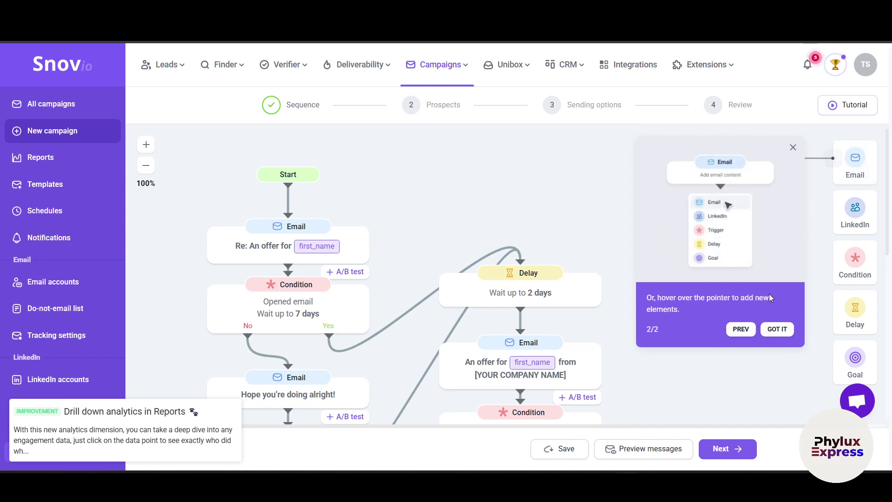
click(776, 329)
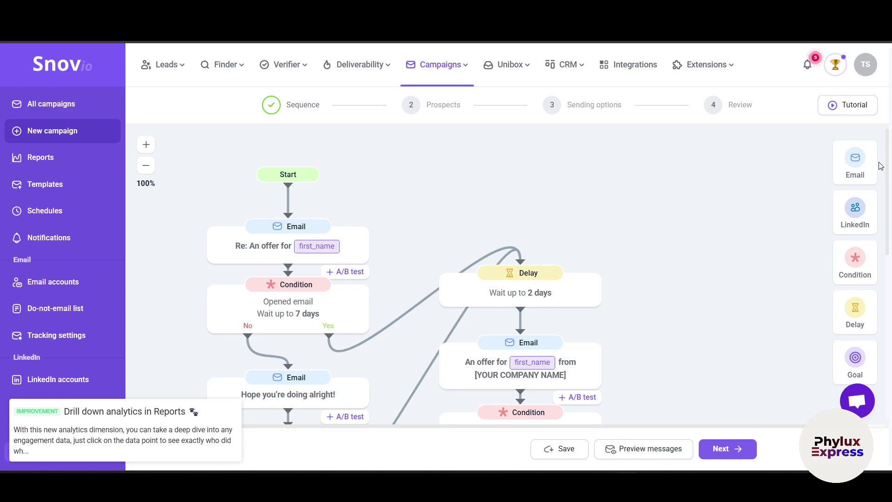
Step: Examine the cold email sequence from its start through the emails, conditions and delays to the goals
click(860, 166)
click(492, 284)
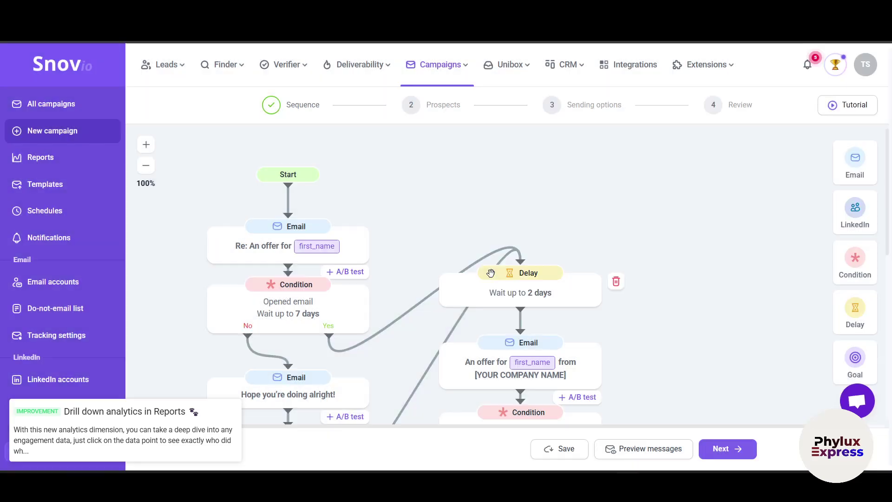
scroll(618, 305, down, 4)
scroll(472, 336, down, 5)
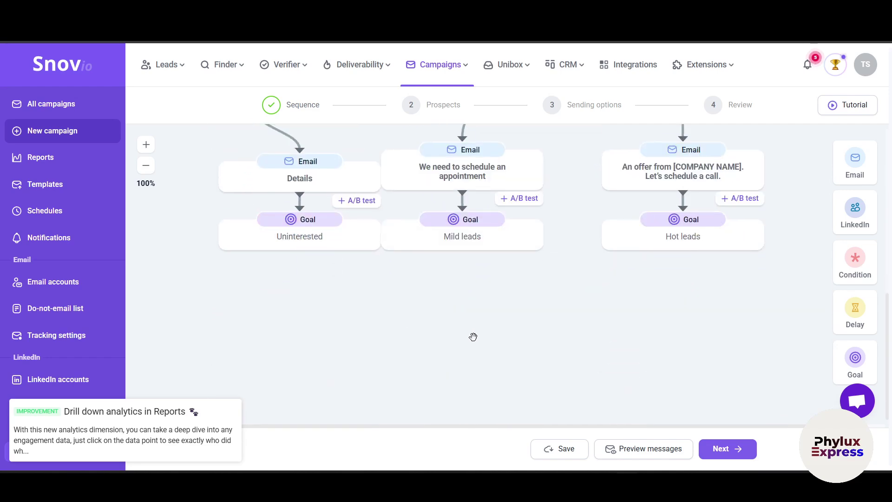
scroll(611, 370, up, 9)
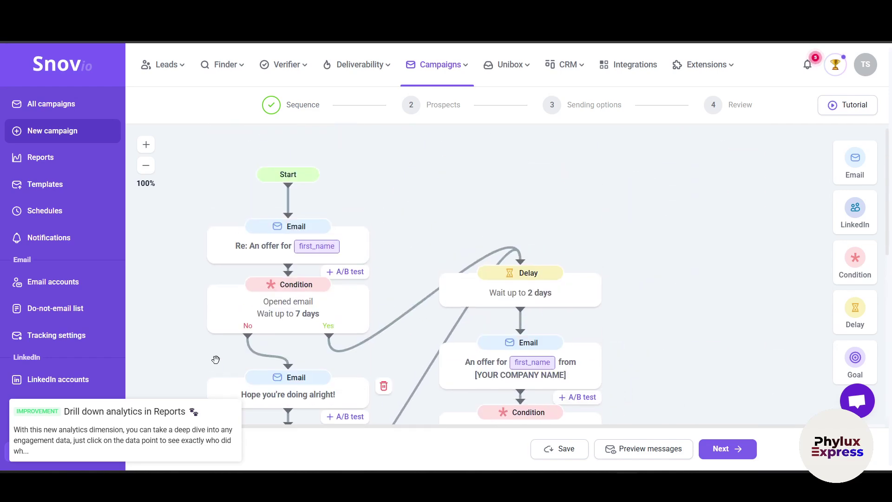
scroll(260, 297, down, 1)
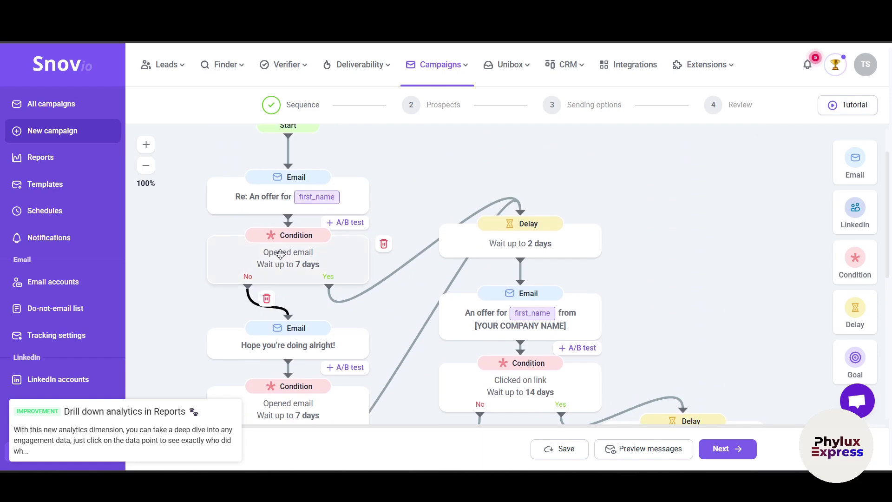
scroll(304, 184, up, 1)
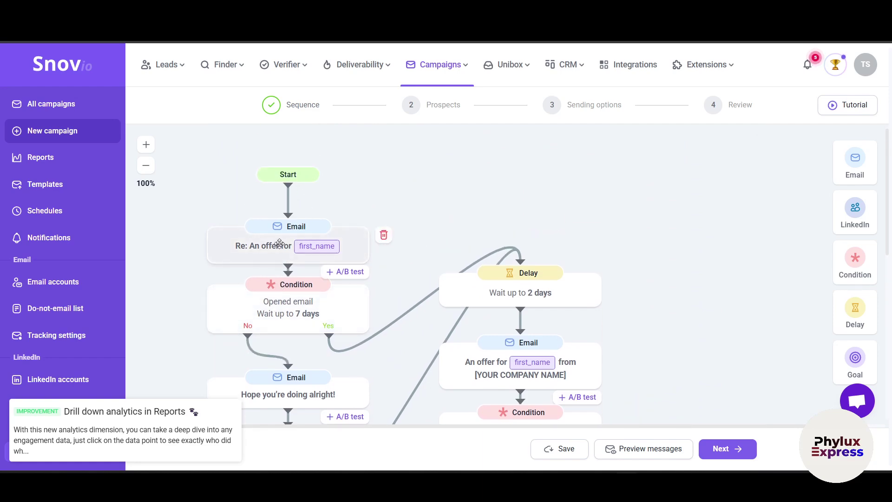
scroll(403, 338, down, 3)
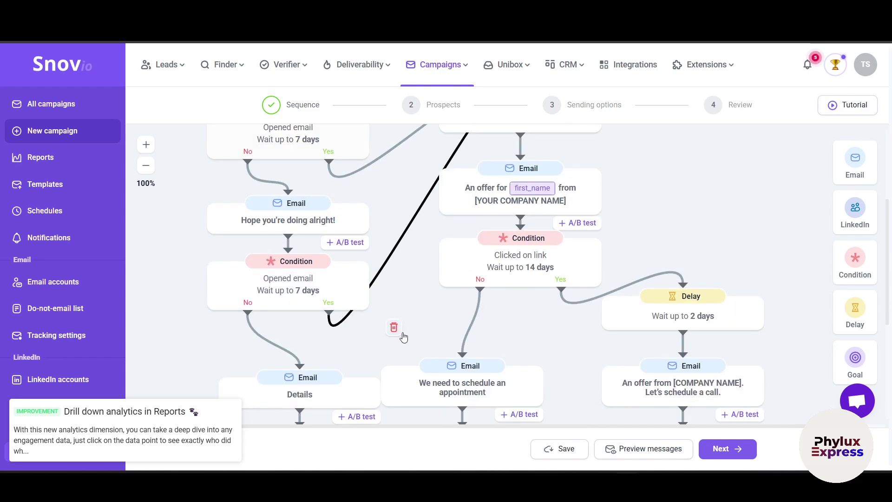
scroll(403, 338, down, 3)
scroll(404, 338, up, 3)
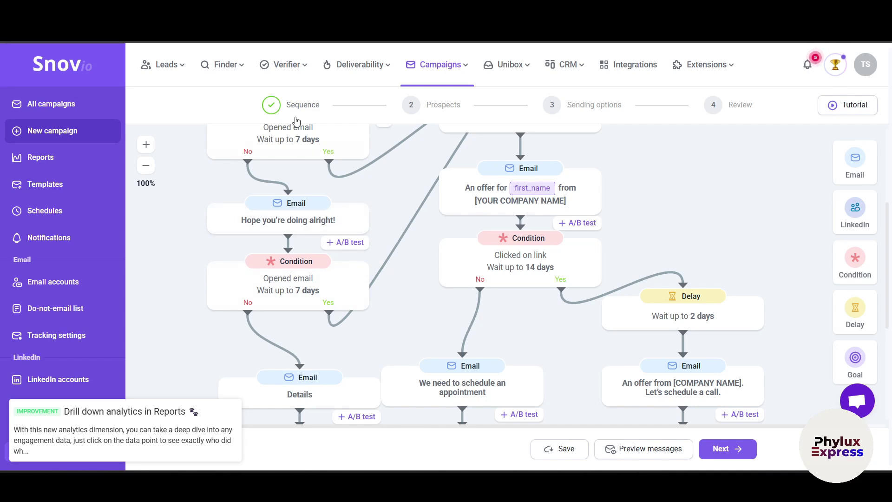
scroll(571, 267, up, 3)
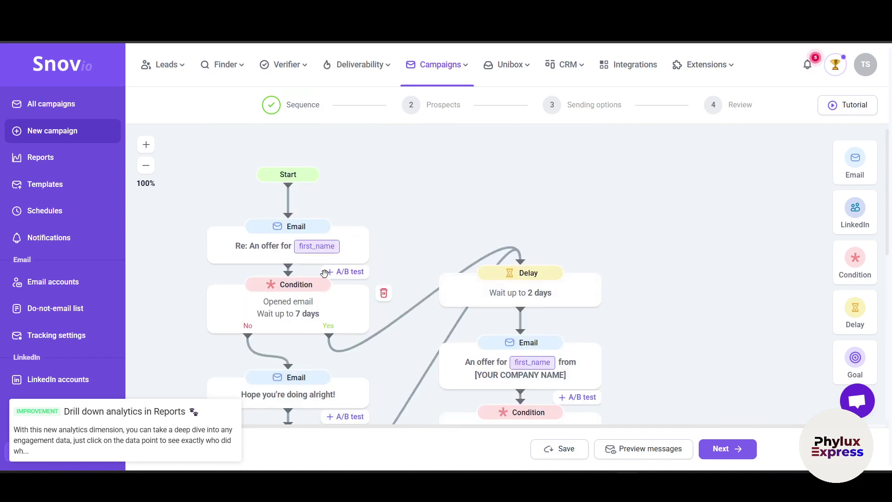
Step: Try to add a LinkedIn element and another email element to the sequence, and check the appointment-scheduling email in between
click(863, 223)
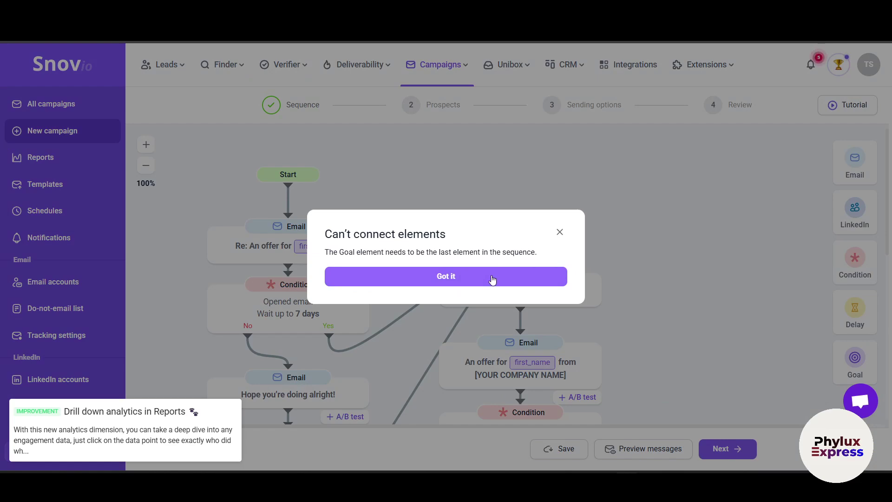
click(492, 280)
scroll(604, 285, down, 4)
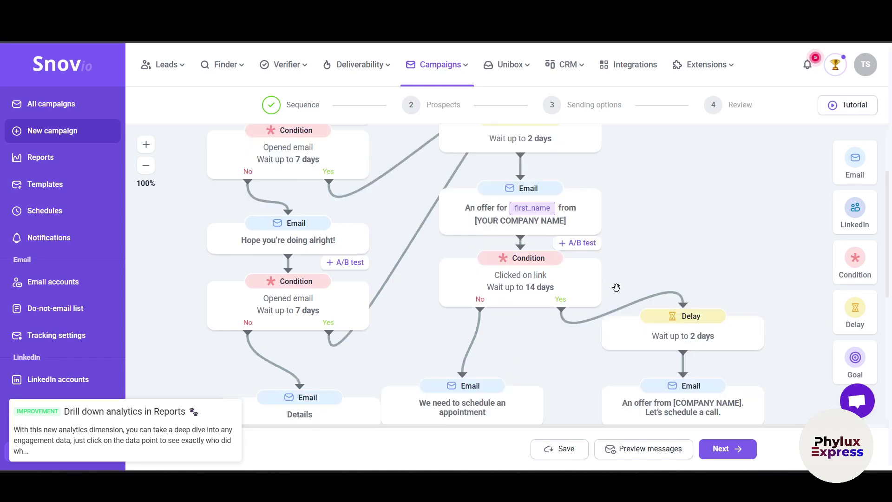
click(459, 331)
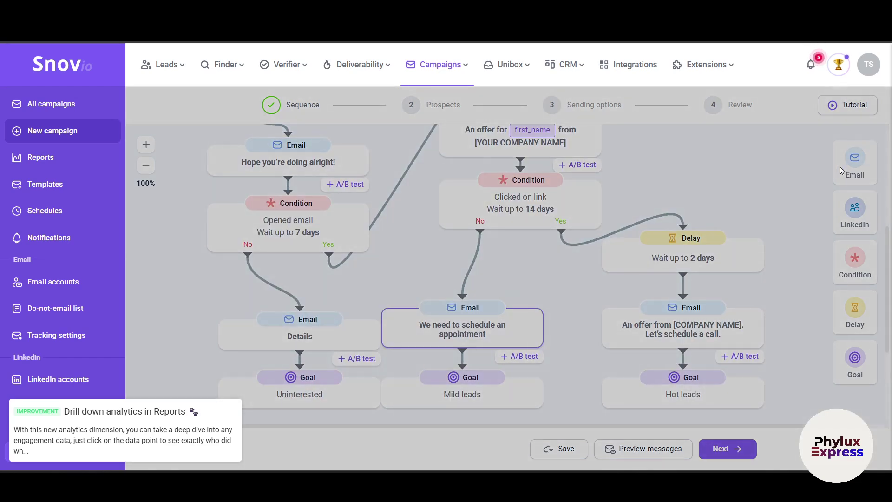
click(399, 241)
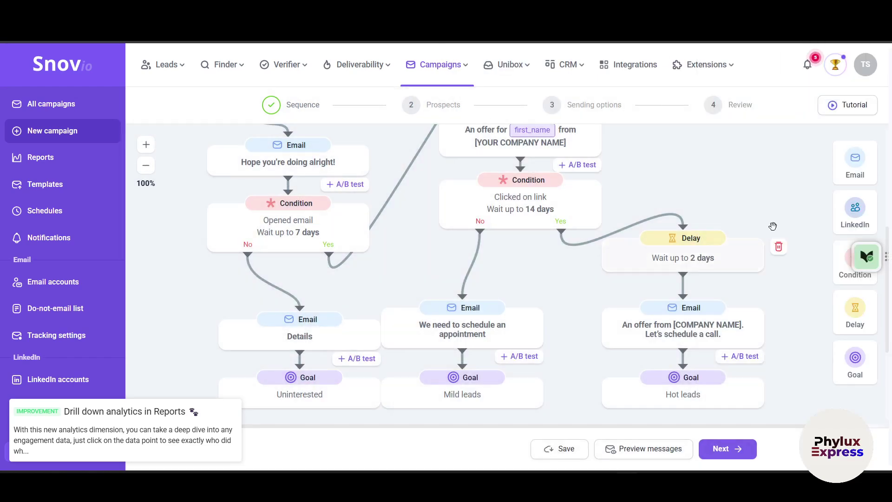
click(861, 185)
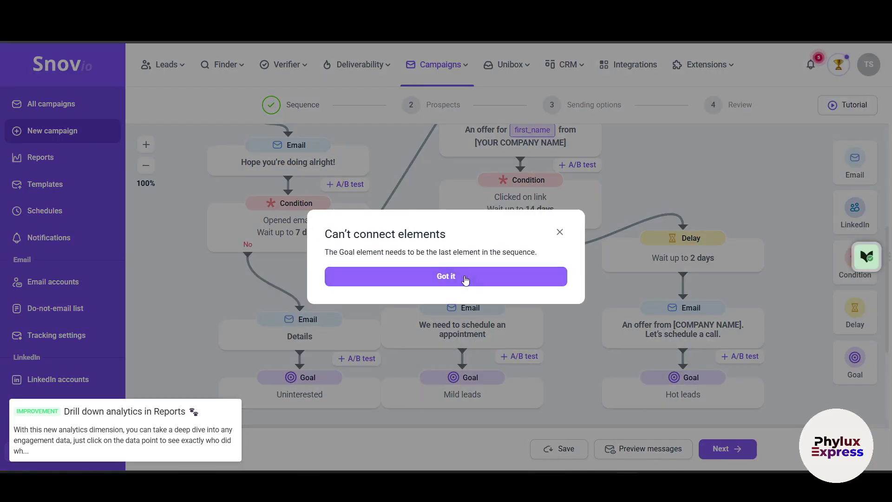
click(465, 279)
Step: Place a blank email element beneath the Mild leads goal, reposition it, and delete it again
drag(862, 156, 835, 235)
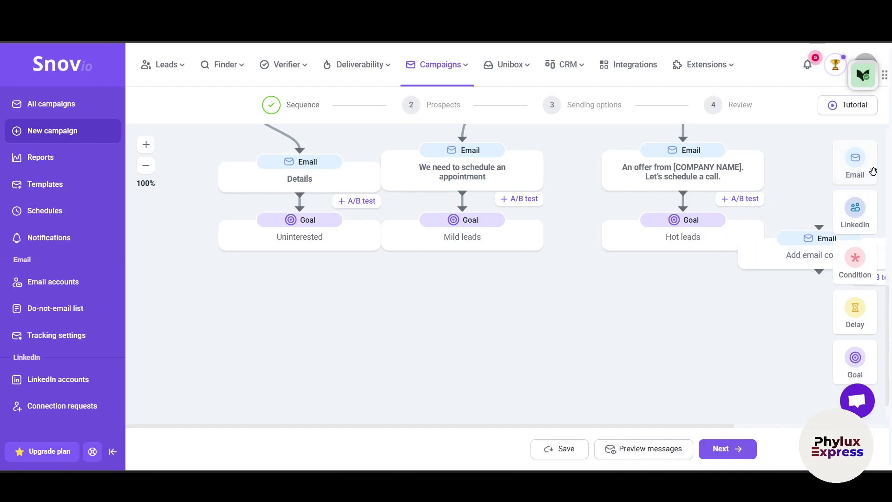
drag(791, 253, 449, 283)
mouse_move(451, 246)
mouse_down()
mouse_move(451, 275)
mouse_move(450, 258)
mouse_up()
mouse_move(472, 308)
mouse_down()
mouse_move(533, 309)
mouse_move(519, 309)
mouse_up()
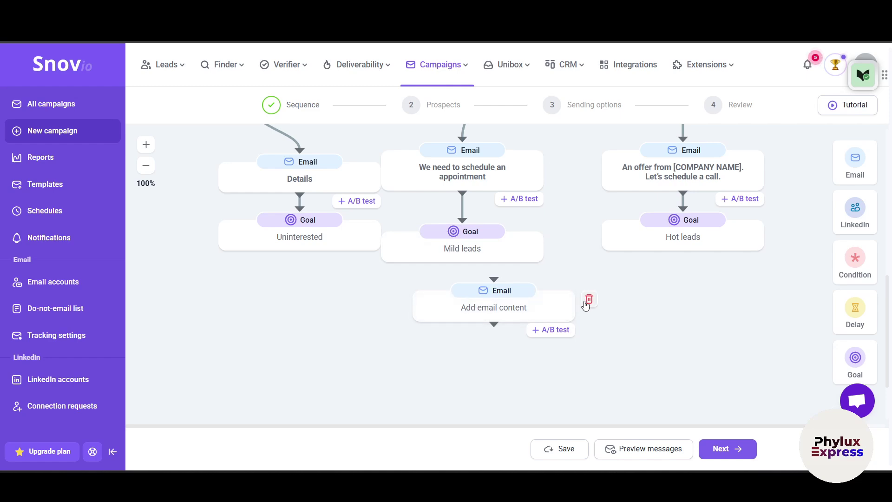
click(590, 299)
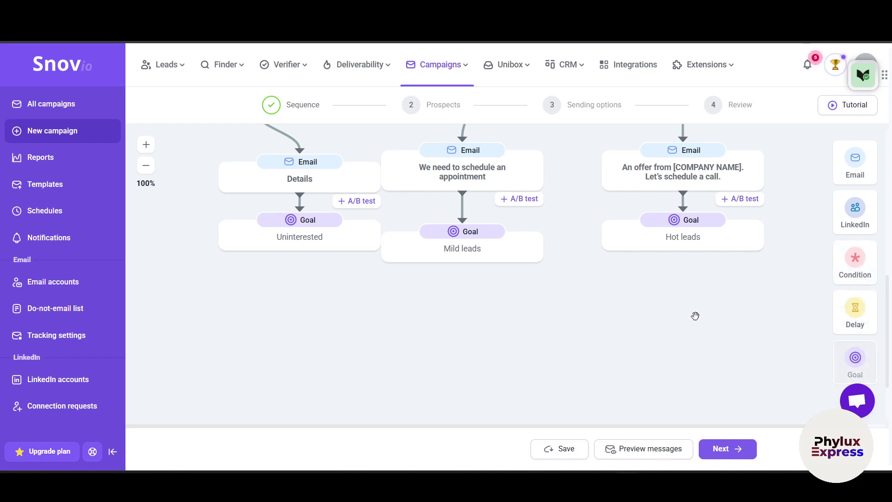
drag(695, 316, 697, 317)
click(809, 329)
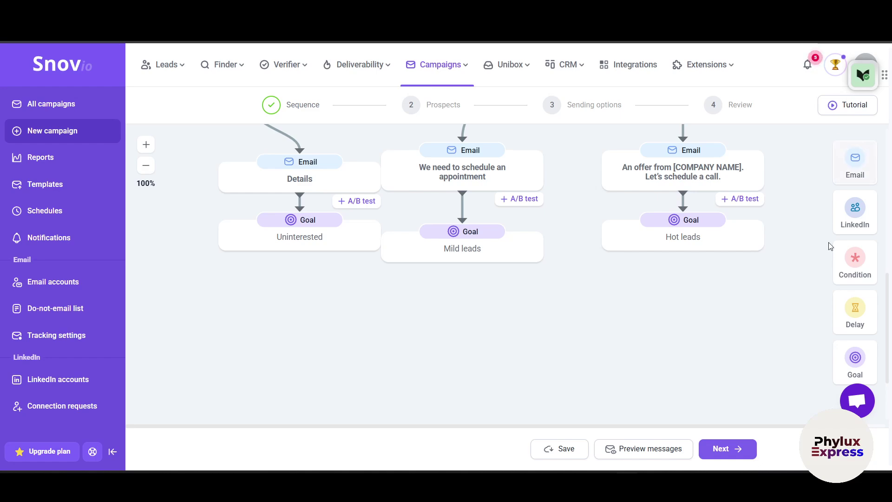
Step: Try to continue to the Prospects stage, return to editing, and inspect the flagged Clicked on link condition in the sequence
scroll(522, 301, up, 5)
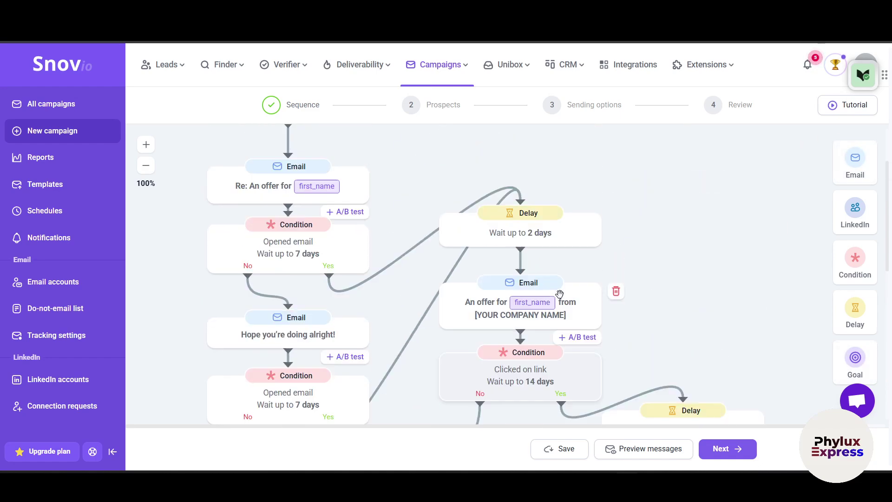
scroll(559, 294, up, 2)
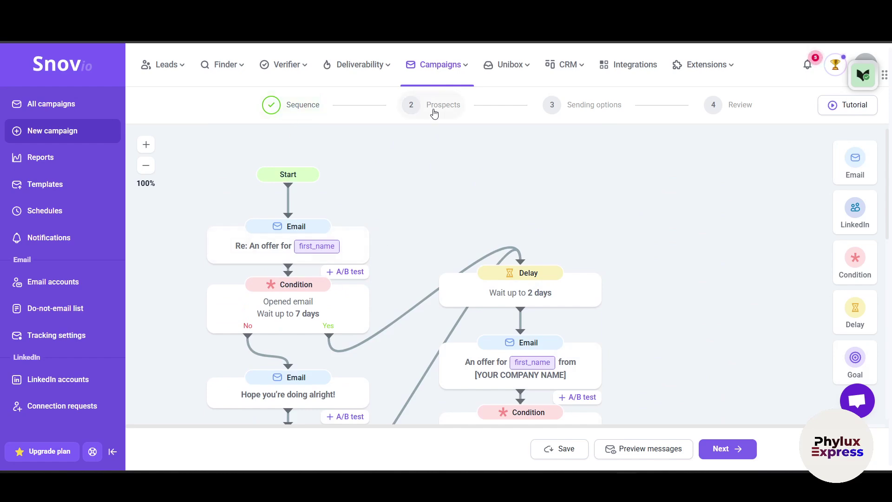
drag(433, 109, 431, 220)
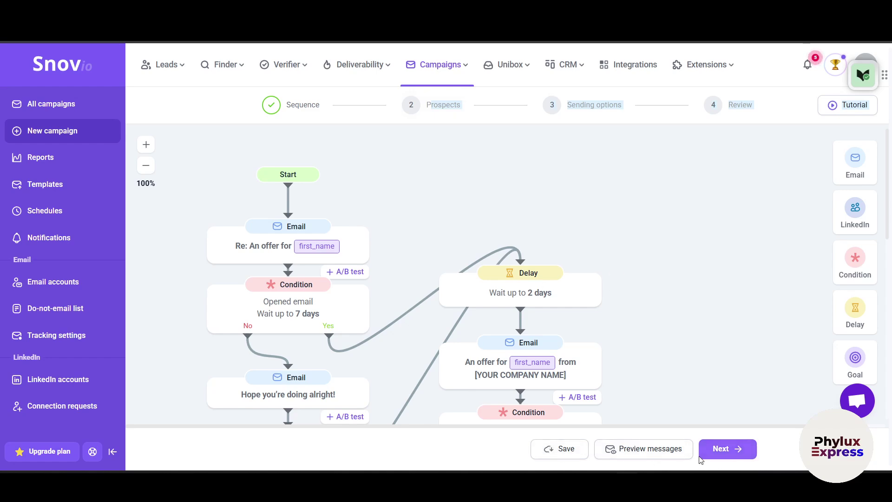
click(731, 453)
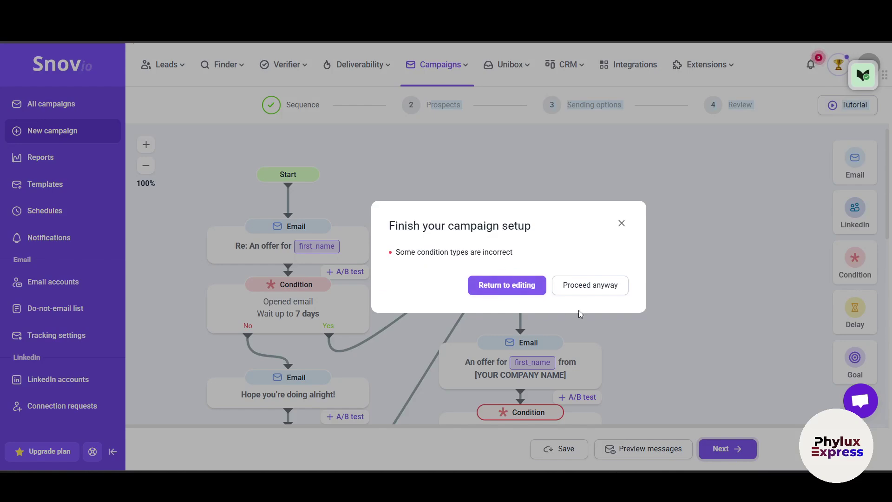
click(622, 223)
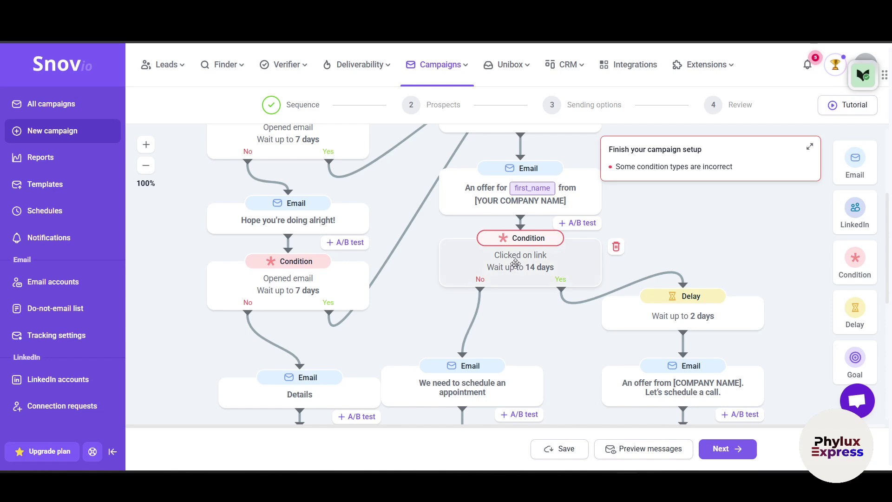
click(590, 274)
click(554, 278)
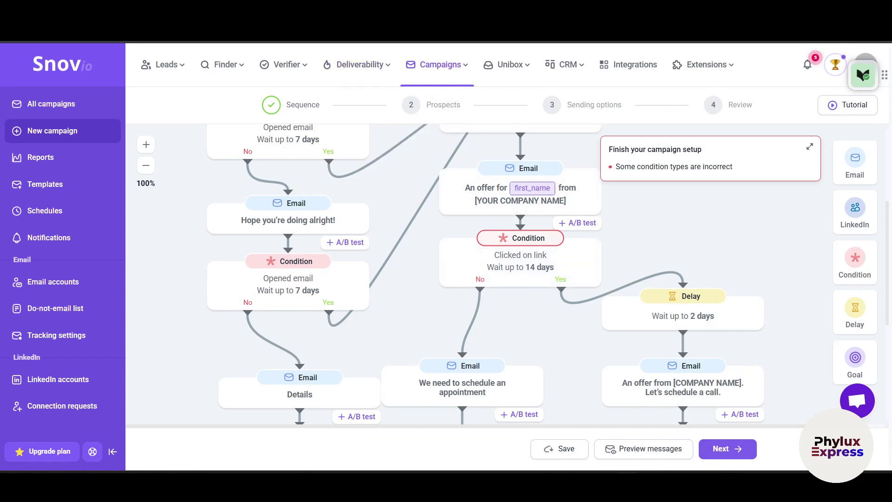
scroll(460, 289, up, 4)
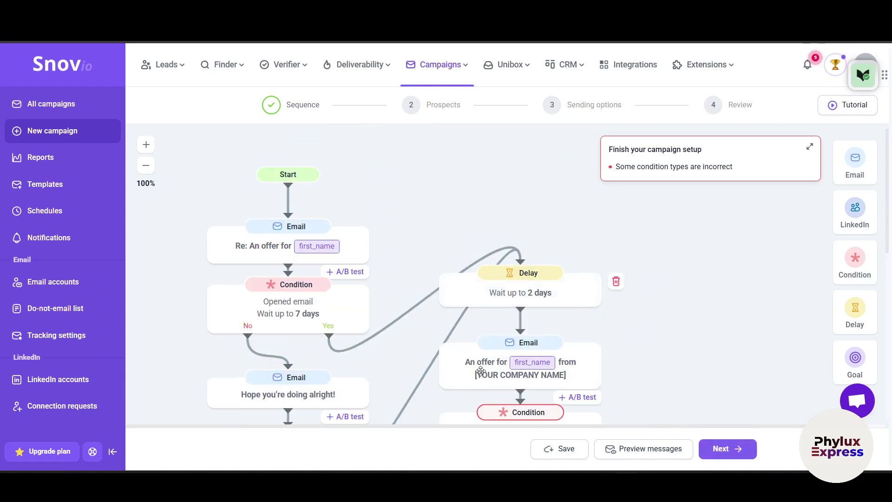
scroll(481, 370, down, 4)
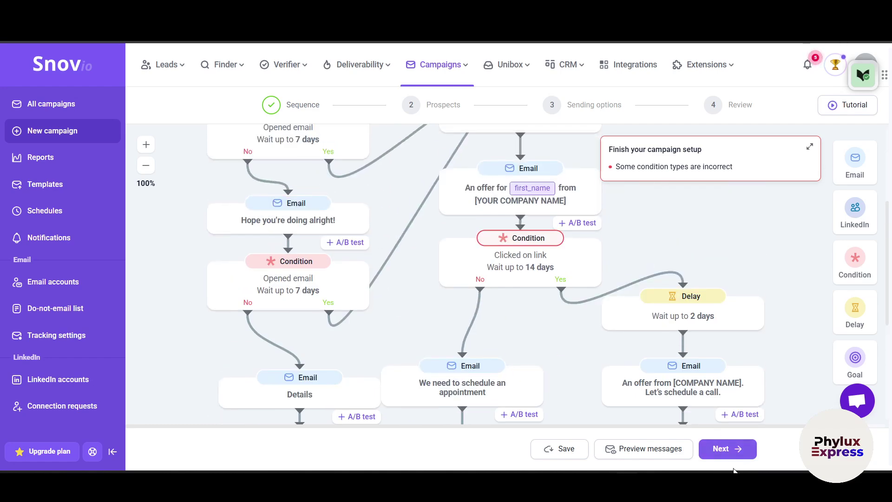
Step: Proceed to the Prospects stage without fixing the flagged condition, and choose Prospect list as the campaign's recipient list
click(734, 450)
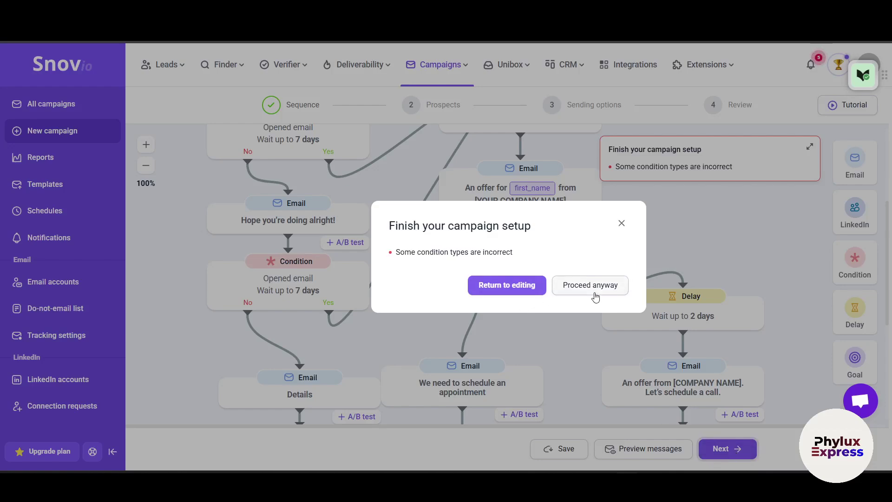
click(595, 294)
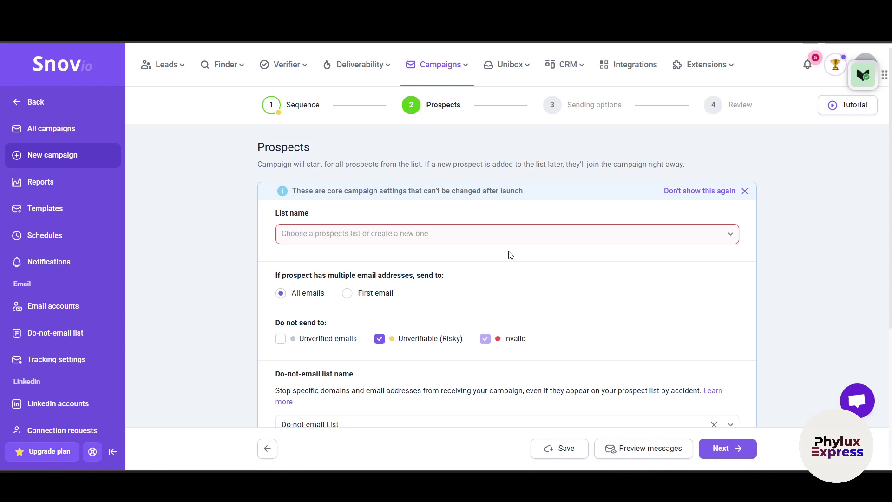
click(512, 239)
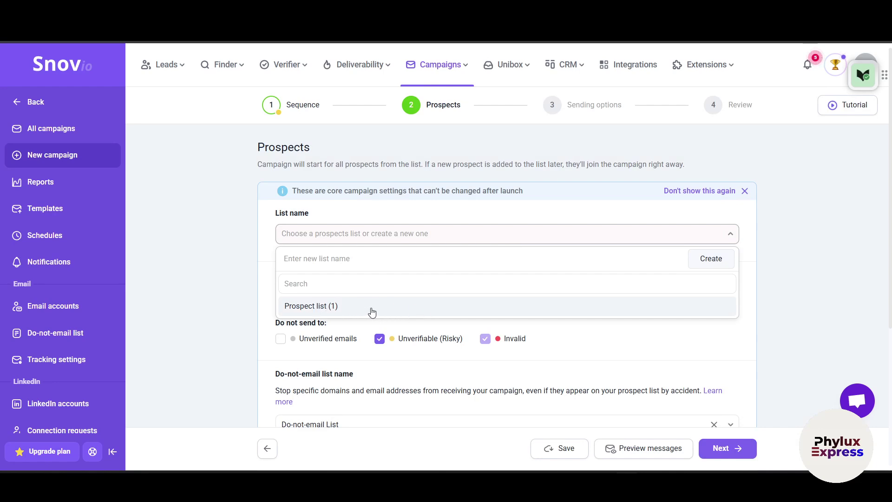
click(372, 312)
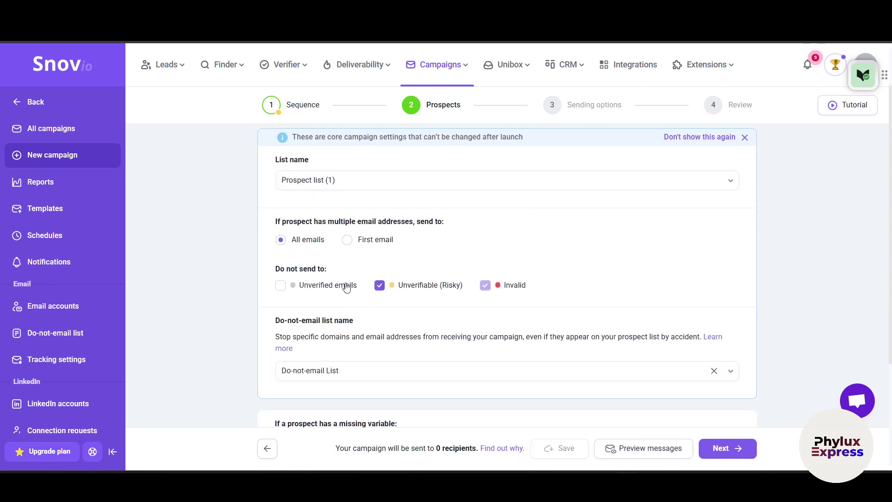
Step: Review the recipient settings for the prospect list and enable automatic deal creation based on prospect actions
scroll(345, 281, down, 1)
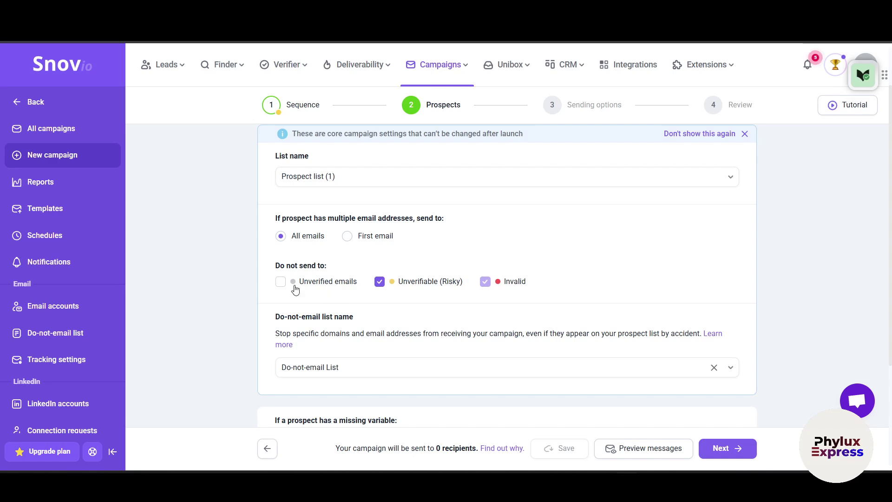
mouse_move(285, 288)
scroll(383, 369, down, 3)
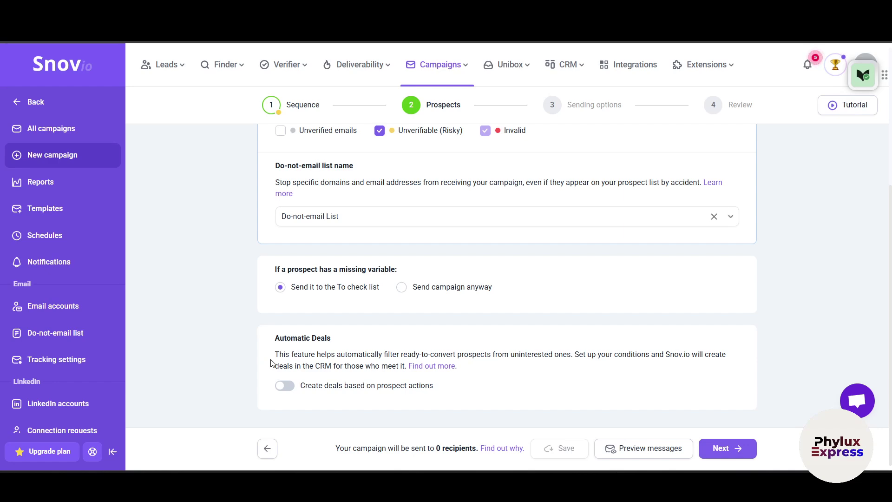
click(285, 385)
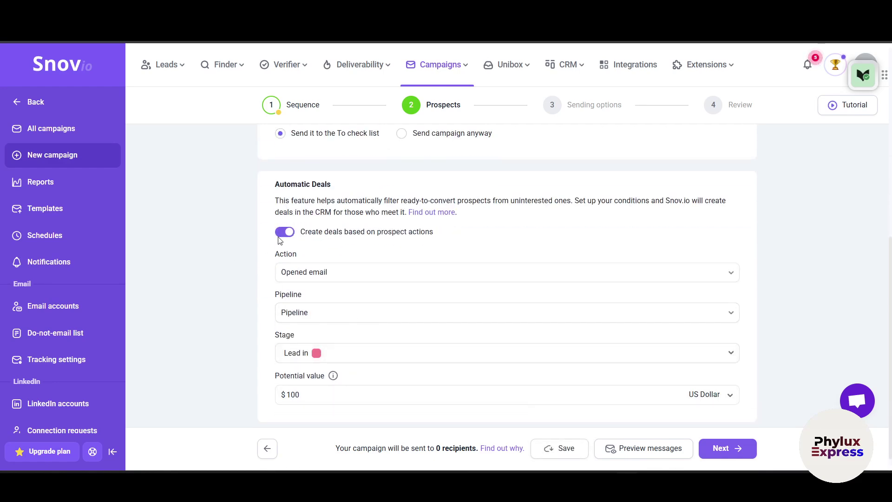
Step: Check the automatic deal's action choices, keep Opened email, and continue to the Sending options stage
click(322, 274)
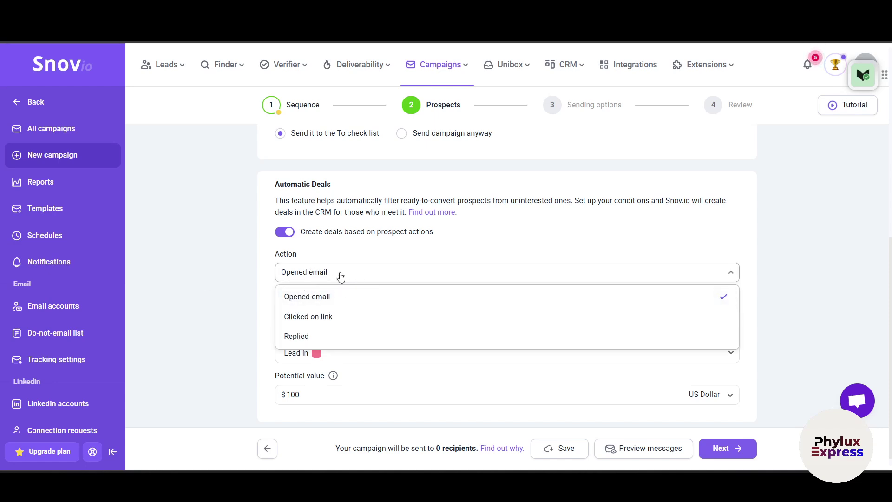
click(247, 298)
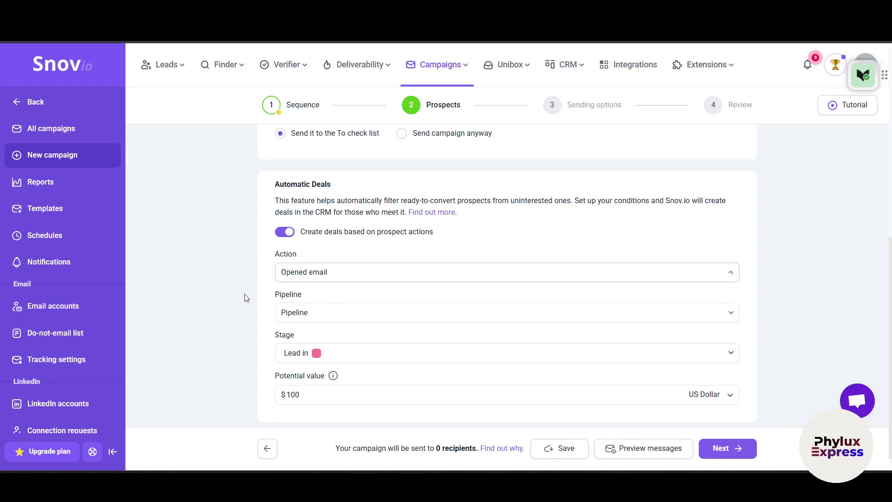
click(325, 316)
click(365, 336)
scroll(354, 358, down, 1)
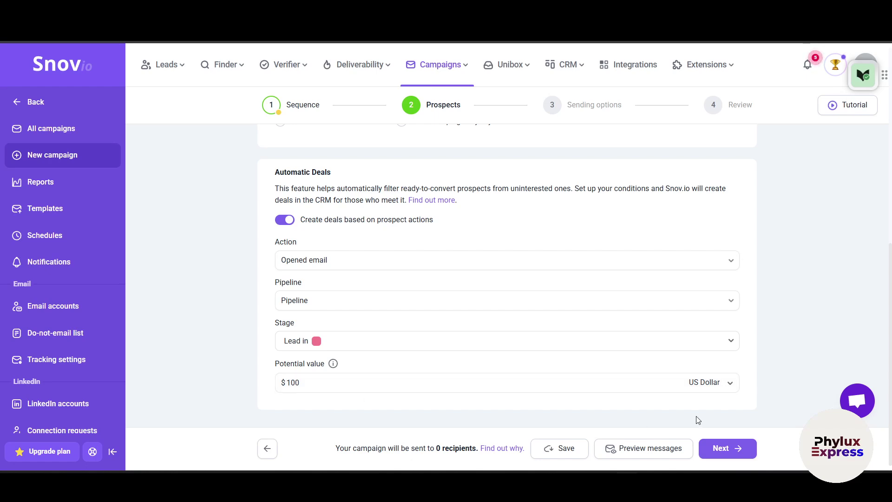
click(736, 449)
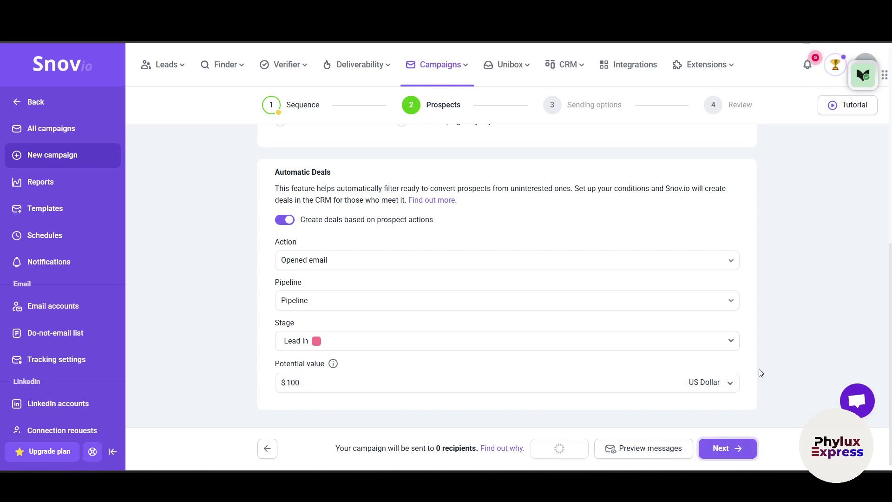
Step: Dismiss the tip about engaged leads in the sending options and look over the email account and tracking settings
scroll(612, 313, up, 1)
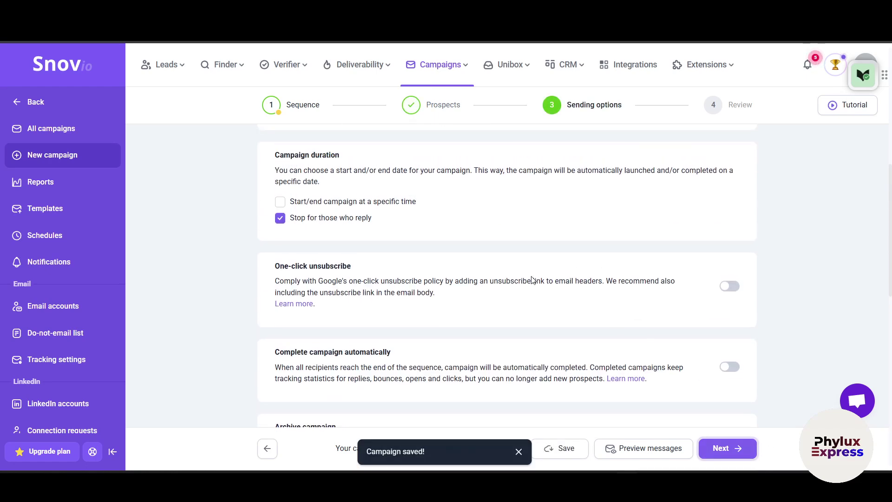
scroll(535, 280, up, 10)
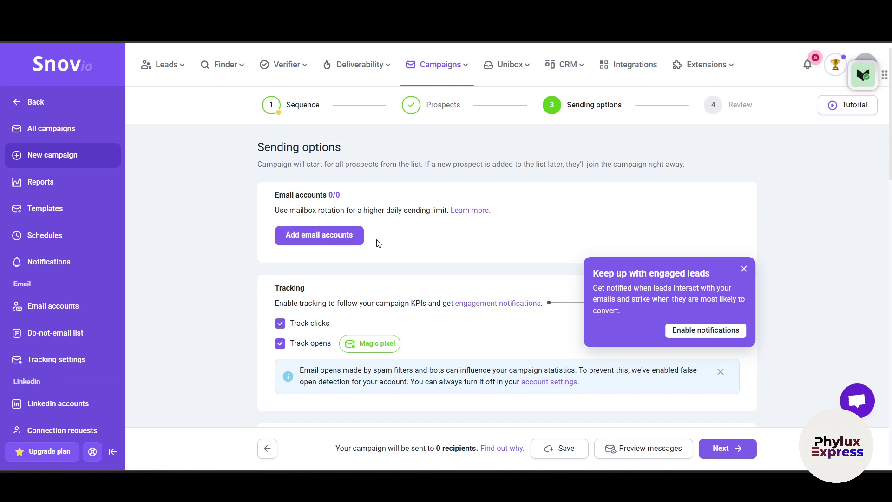
click(744, 269)
scroll(315, 330, down, 2)
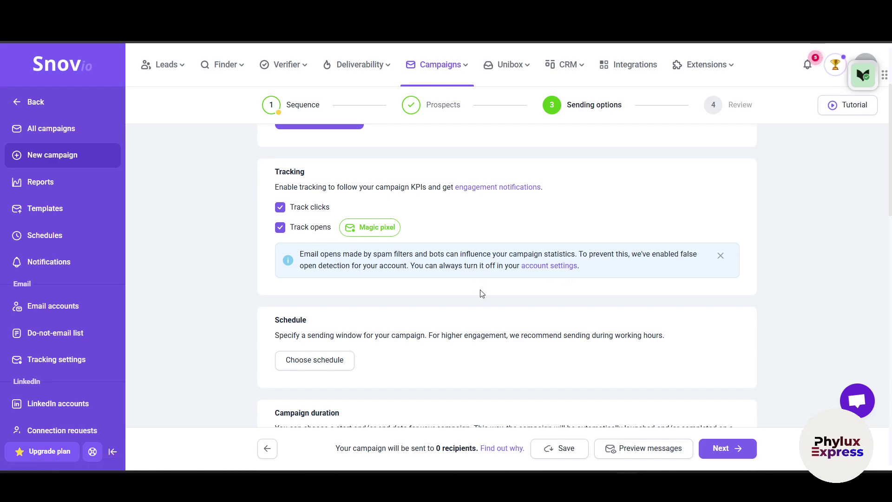
Step: Save a new sending schedule named New schedule for Monday to Friday, 09:00 AM to 06:00 PM, in the Asia/Calcutta time zone
scroll(467, 288, down, 3)
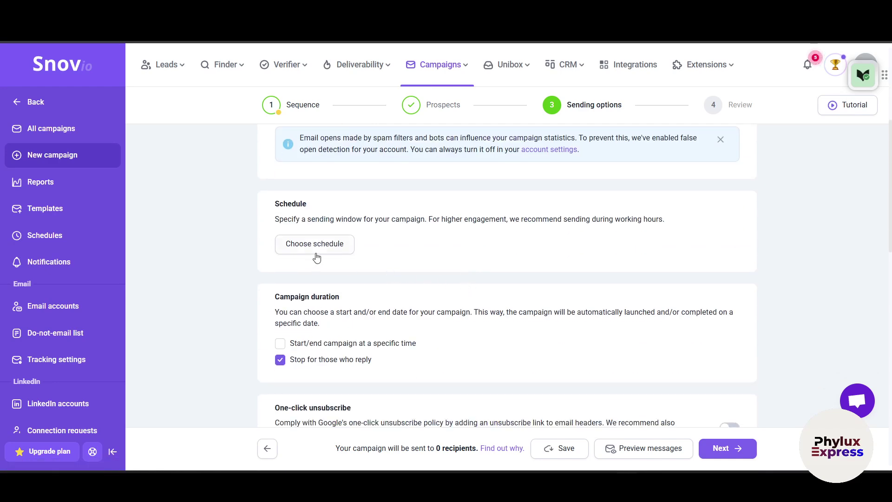
scroll(506, 263, up, 1)
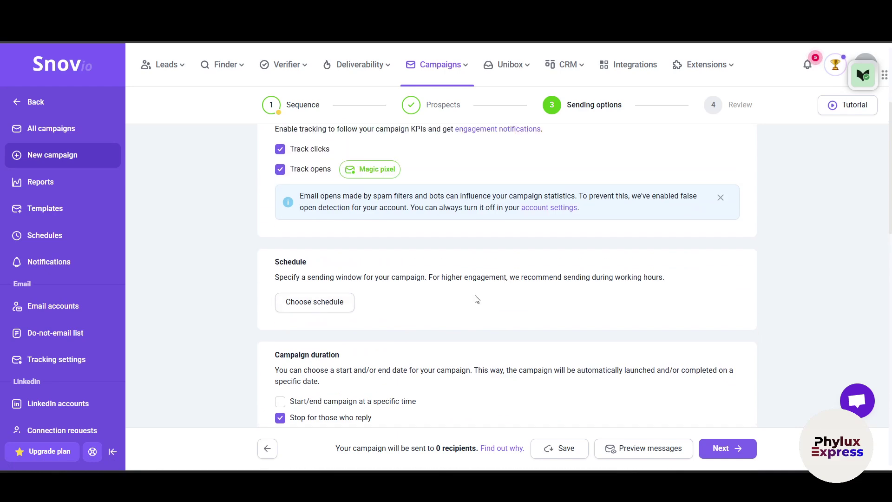
click(325, 307)
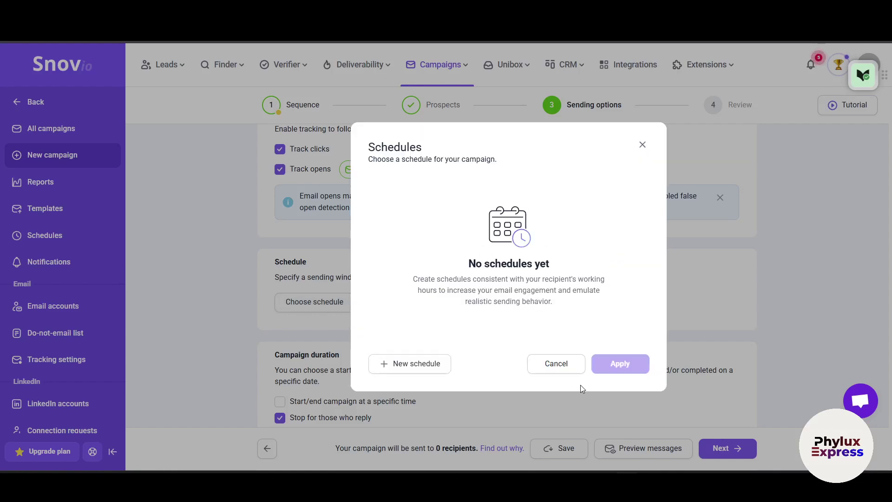
click(412, 366)
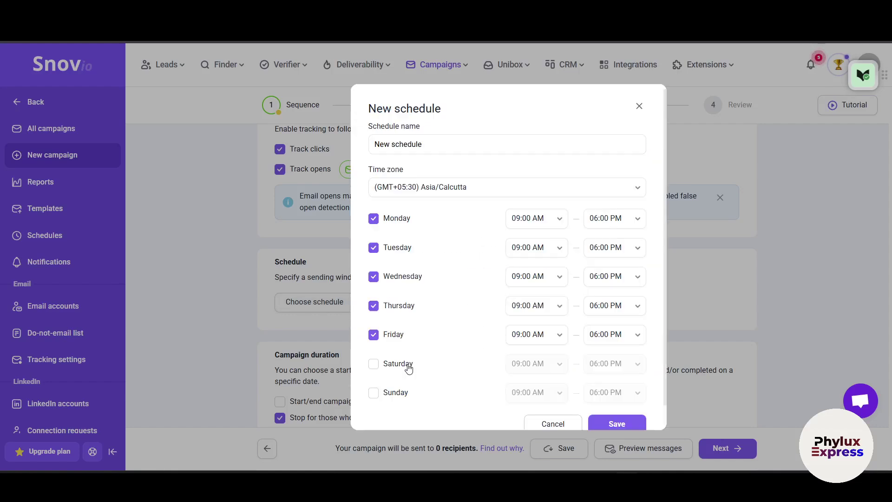
click(613, 424)
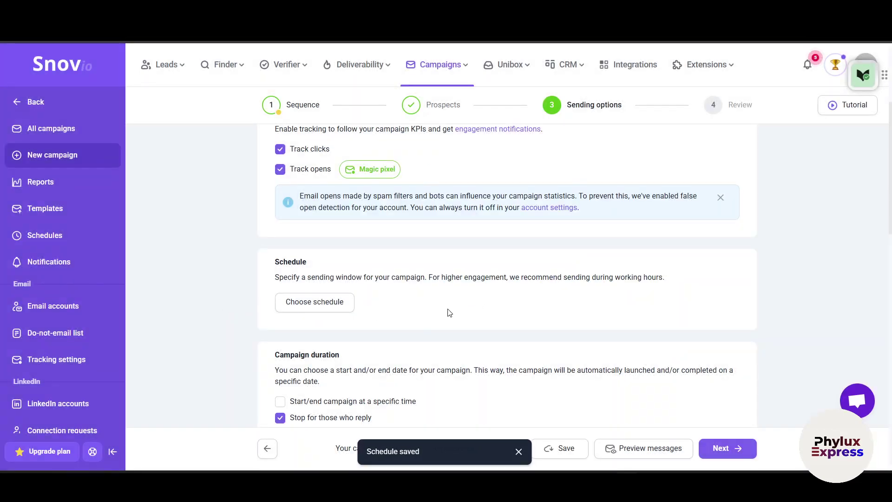
Step: Look through the remaining sending options and proceed to the Review stage despite the flagged setup issues
scroll(393, 308, down, 3)
scroll(370, 309, down, 3)
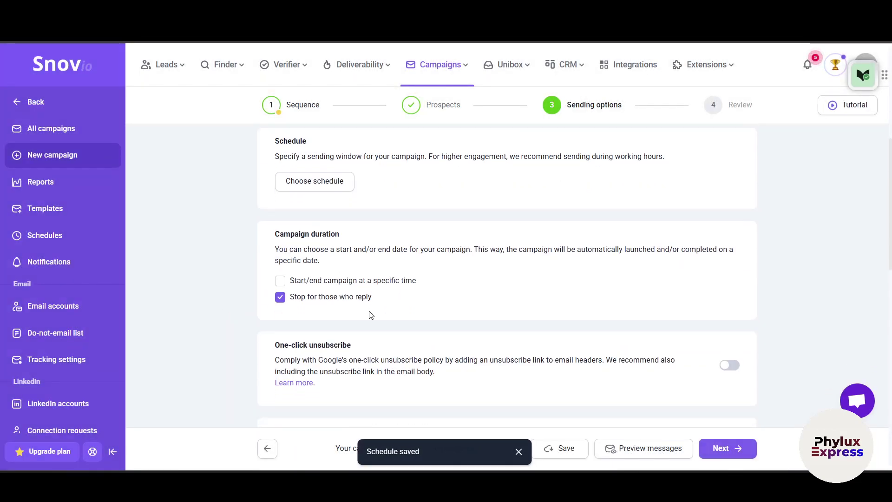
scroll(371, 311, down, 2)
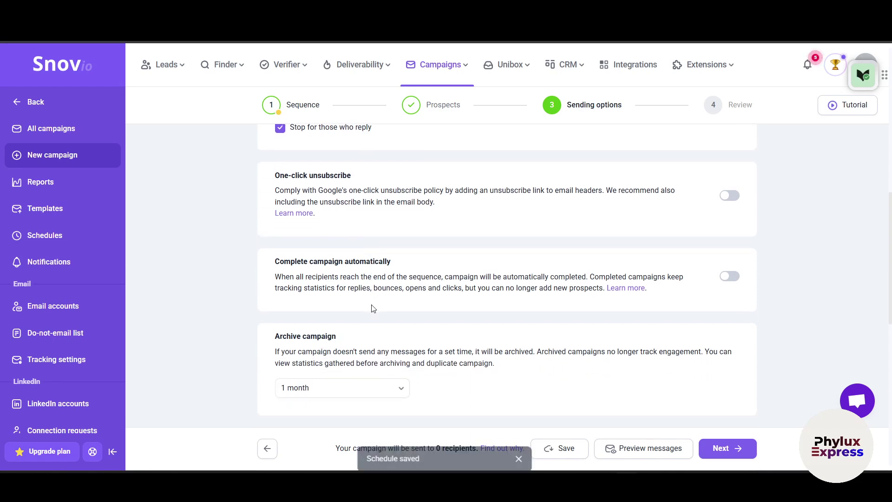
scroll(372, 307, down, 10)
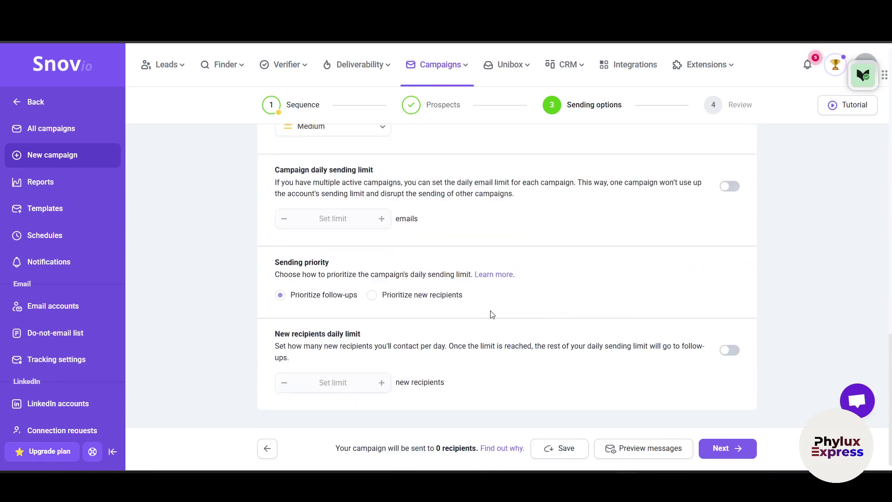
click(739, 449)
click(592, 301)
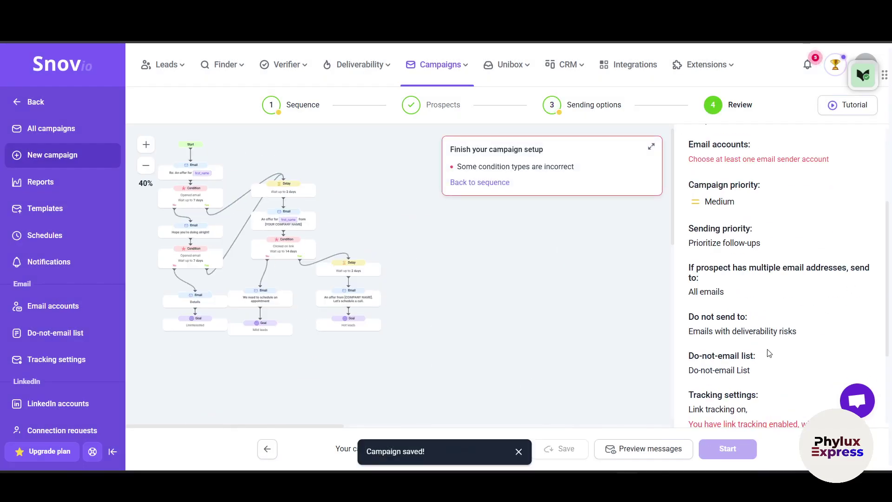
Step: Read through the campaign's settings summary in the Review stage
scroll(771, 353, down, 5)
scroll(771, 351, up, 5)
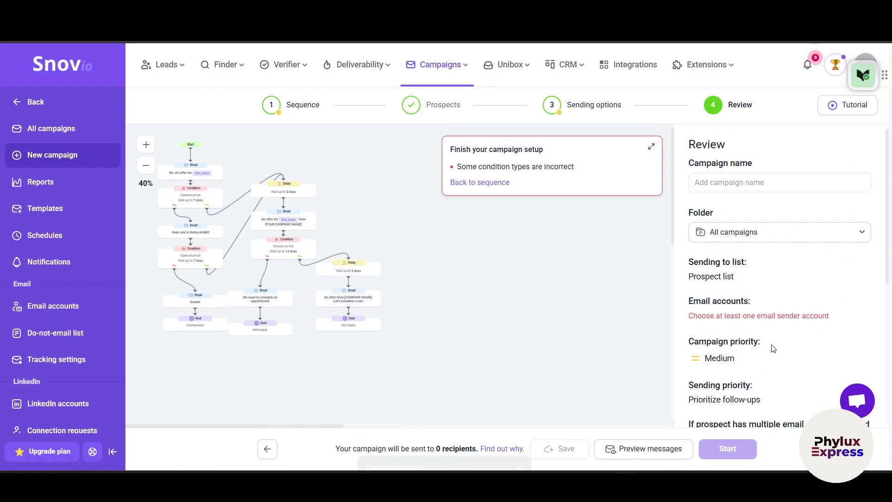
scroll(763, 333, down, 4)
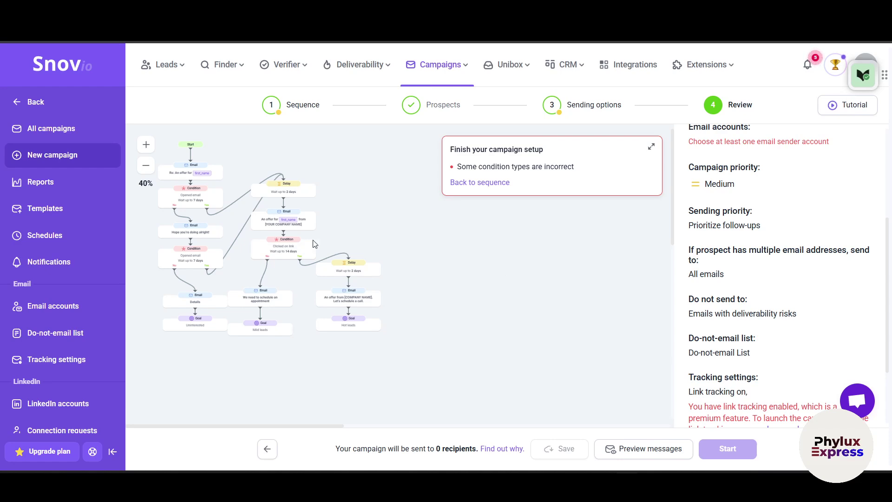
Step: Reopen the sending options from the review summary and proceed to the Review stage again without making changes
click(866, 145)
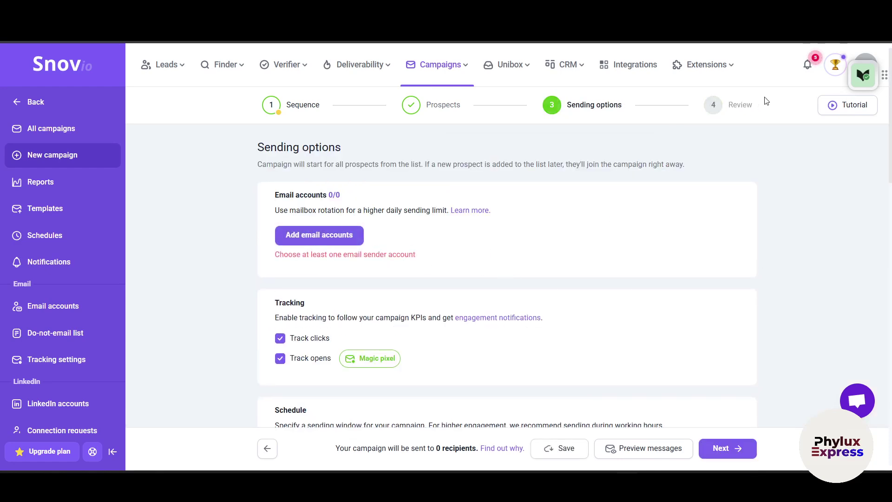
click(731, 106)
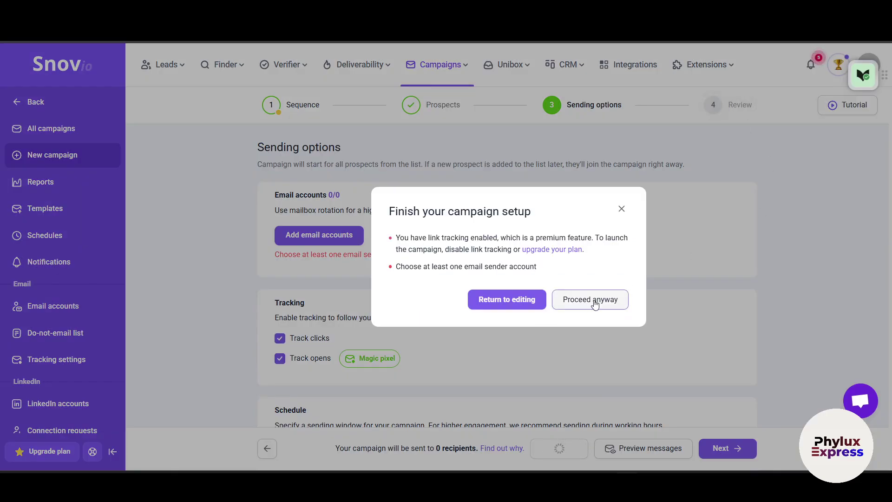
click(592, 302)
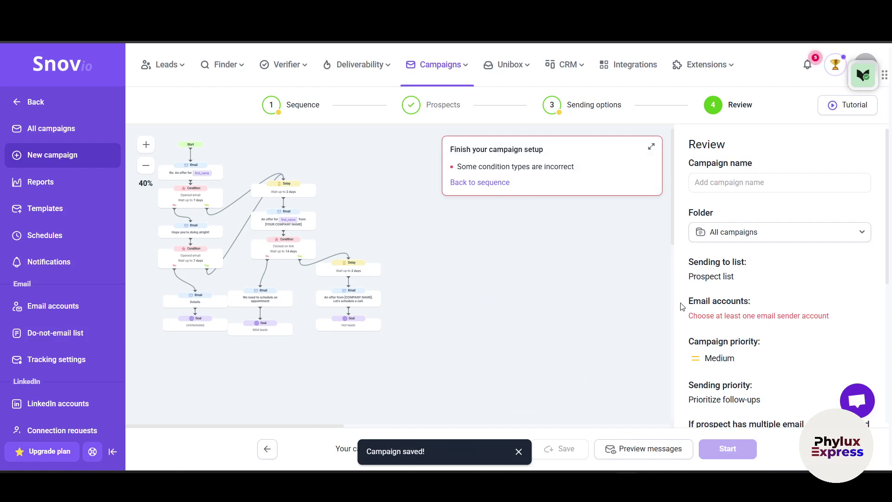
Step: Examine the flagged email sender account and link tracking requirements in the review summary
drag(681, 306, 763, 313)
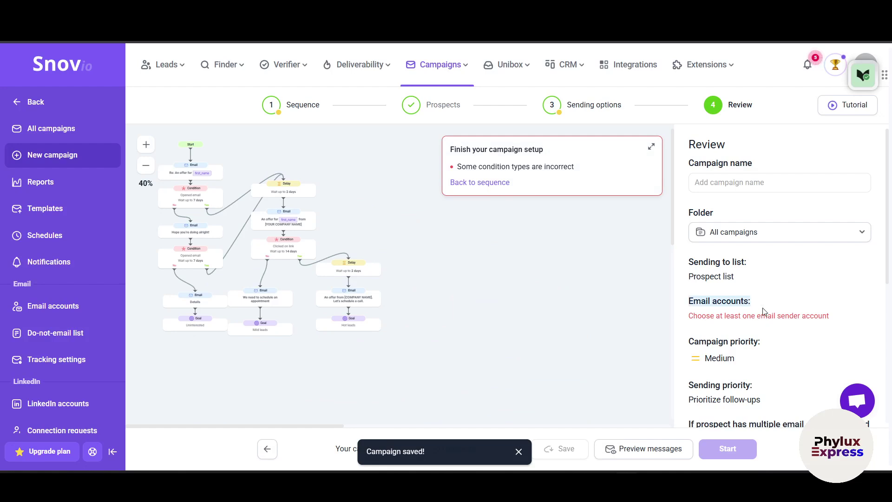
click(693, 325)
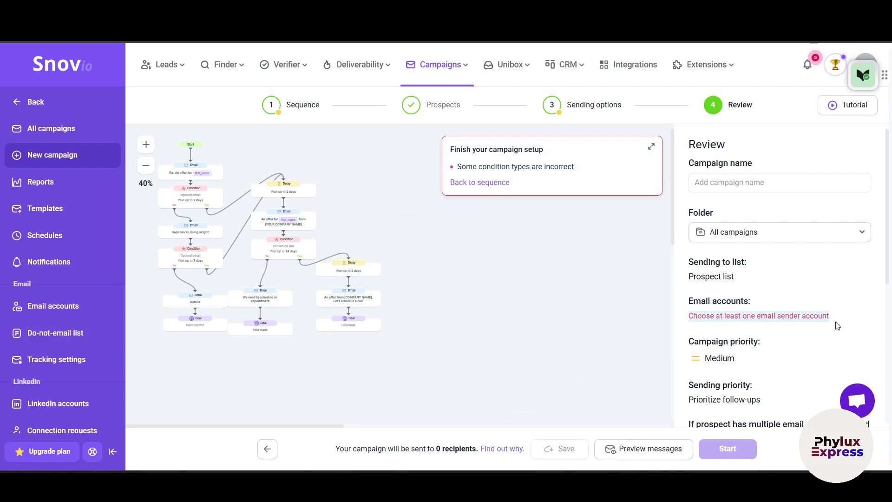
scroll(818, 342, down, 6)
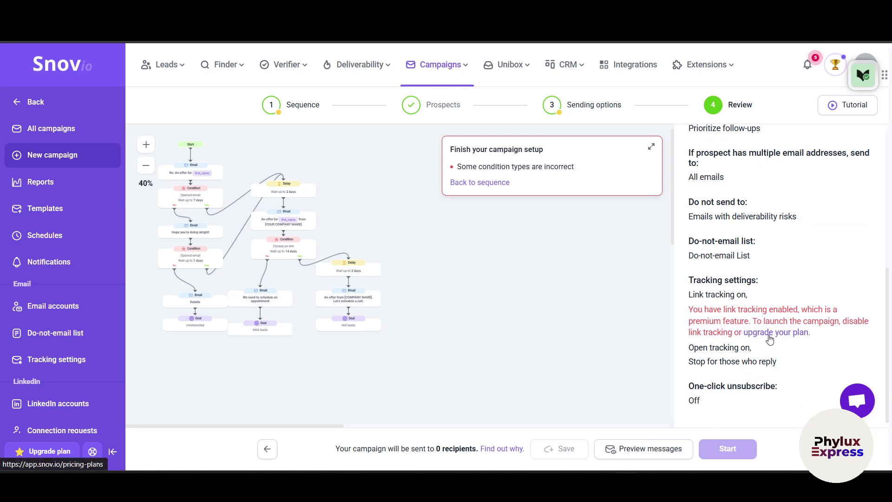
scroll(805, 303, up, 1)
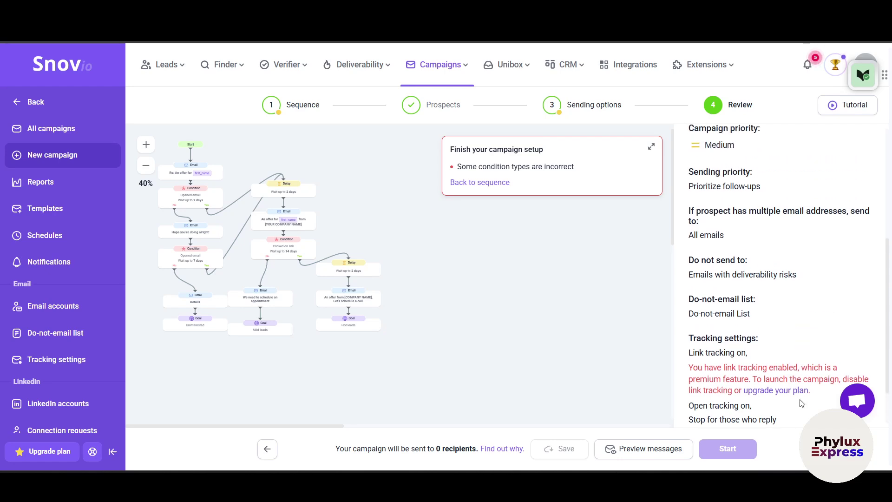
scroll(705, 354, up, 2)
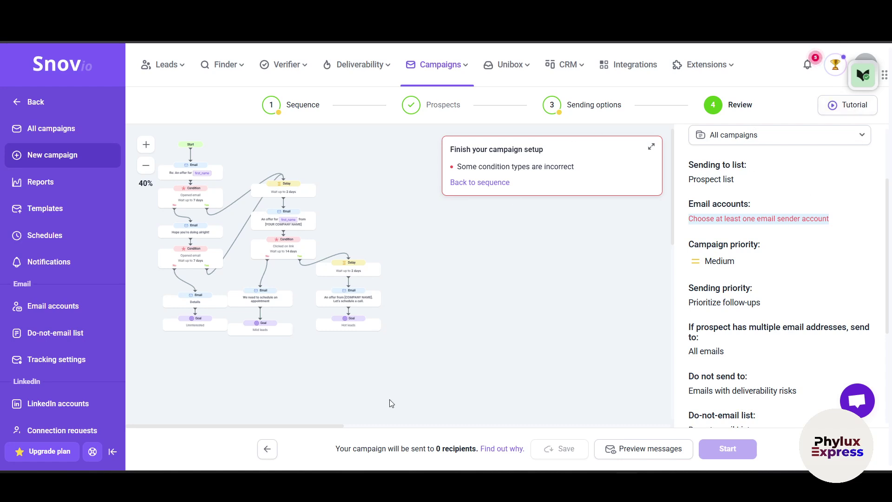
mouse_move(435, 74)
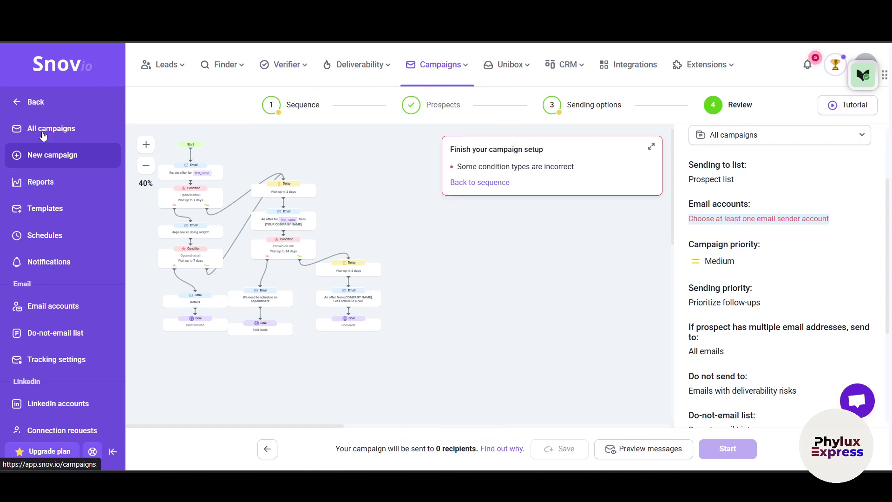